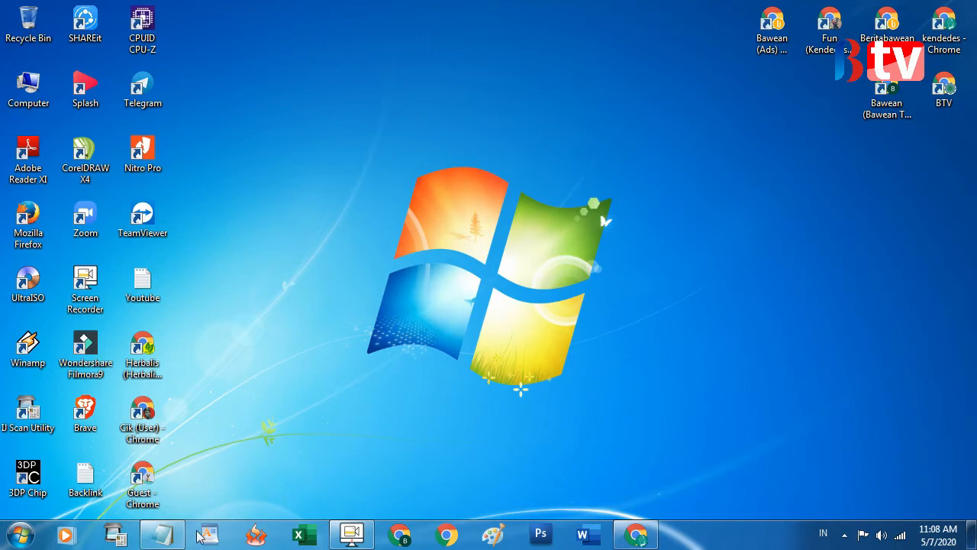
Open the Notepad topic list and highlight the whole list, then the first topic, 'Apa Itu Google Classroom'
{"action": "left_click", "coordinate": [162, 534]}
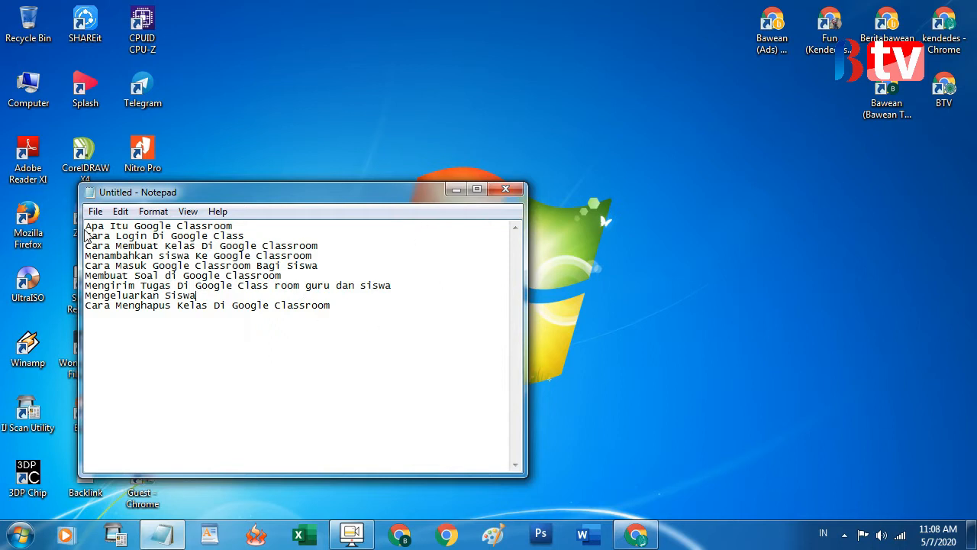
{"action": "left_click_drag", "start_coordinate": [88, 226], "coordinate": [349, 310]}
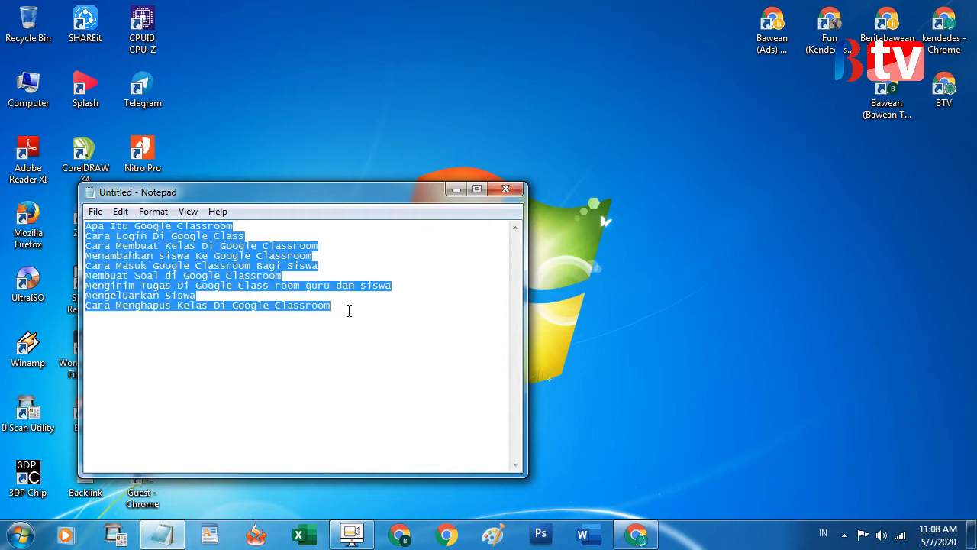
{"action": "left_click", "coordinate": [364, 369]}
{"action": "left_click_drag", "start_coordinate": [86, 226], "coordinate": [342, 309]}
{"action": "left_click", "coordinate": [355, 326]}
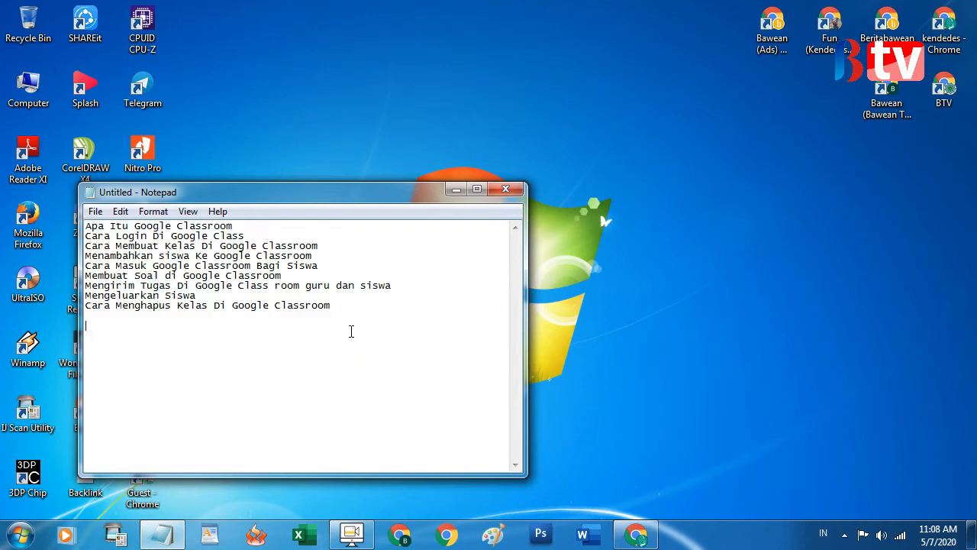
{"action": "left_click_drag", "start_coordinate": [86, 226], "coordinate": [240, 225]}
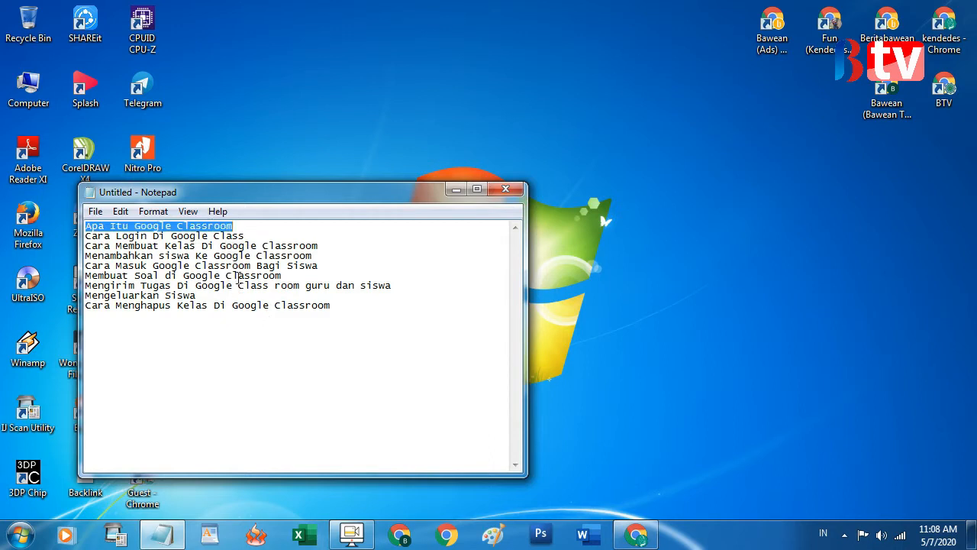
{"action": "left_click", "coordinate": [191, 265]}
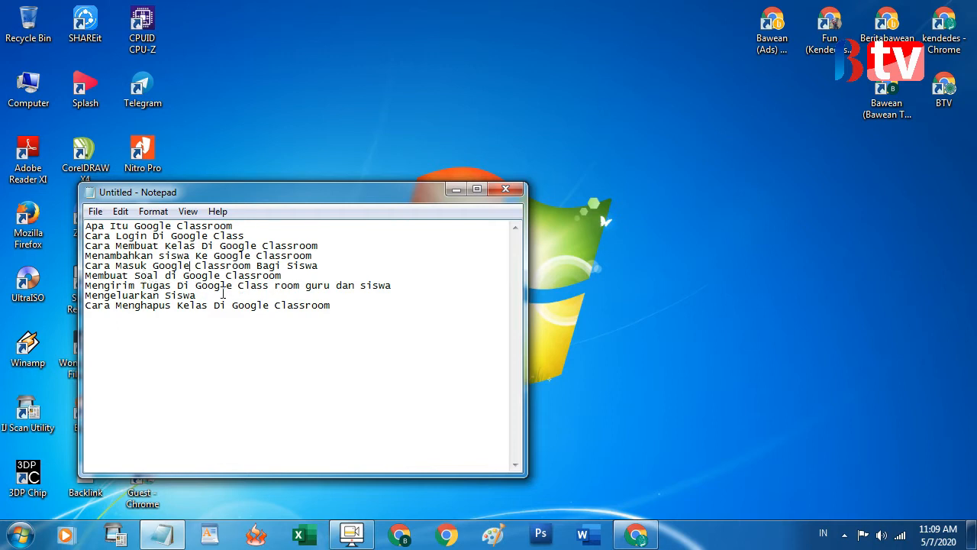
Step through the assignment-sending, last and 'Cara Login Di Google Class' topic lines, then bring up Chrome's taskbar menu
{"action": "left_click_drag", "start_coordinate": [141, 287], "coordinate": [228, 285]}
{"action": "left_click", "coordinate": [293, 284]}
{"action": "left_click", "coordinate": [406, 288]}
{"action": "left_click", "coordinate": [339, 306]}
{"action": "left_click", "coordinate": [259, 234]}
{"action": "right_click", "coordinate": [638, 535]}
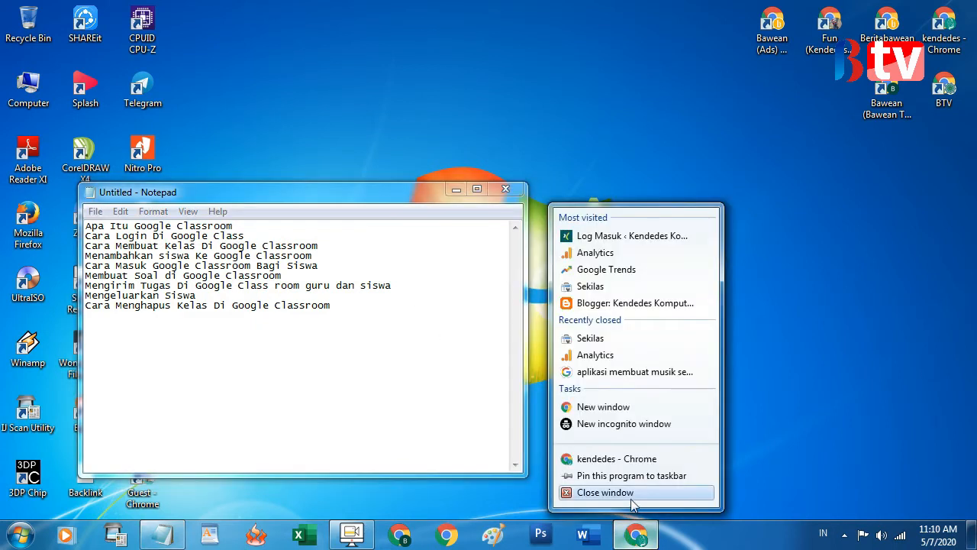
Close the old Chrome window, move Notepad aside and launch a fresh Chrome window
{"action": "left_click", "coordinate": [635, 498]}
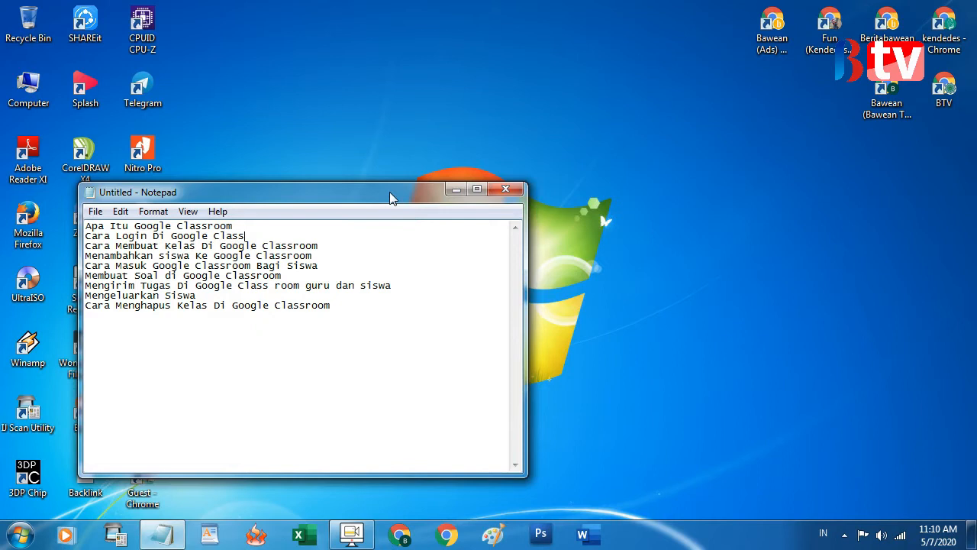
{"action": "left_click_drag", "start_coordinate": [390, 198], "coordinate": [579, 162]}
{"action": "left_click", "coordinate": [136, 418]}
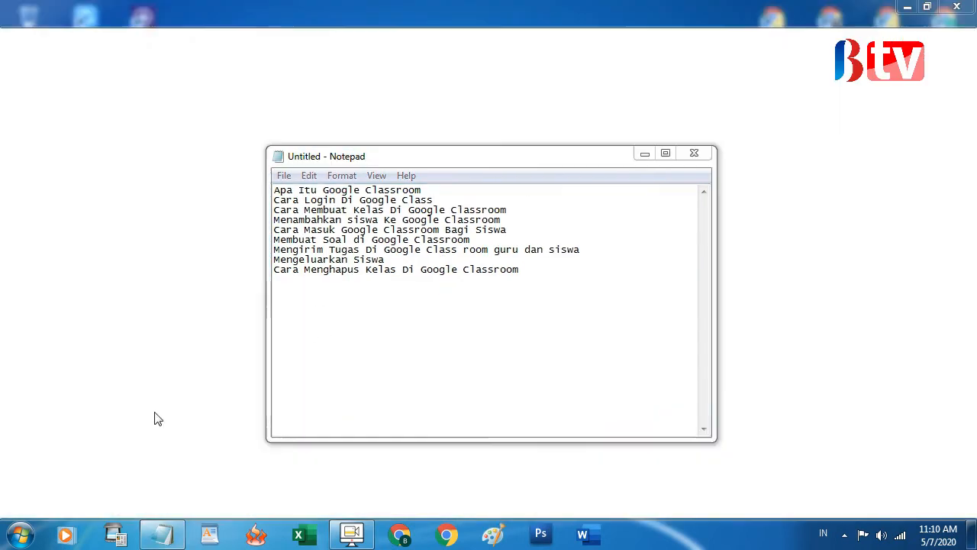
{"action": "left_click", "coordinate": [644, 154]}
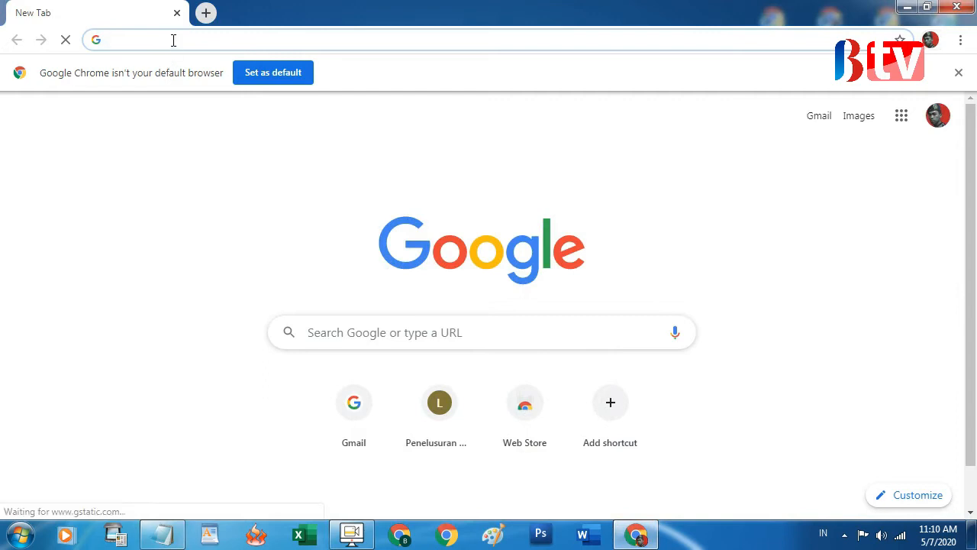
Search for 'google classroom' and open the Google Classroom site
{"action": "type", "text": "goo"}
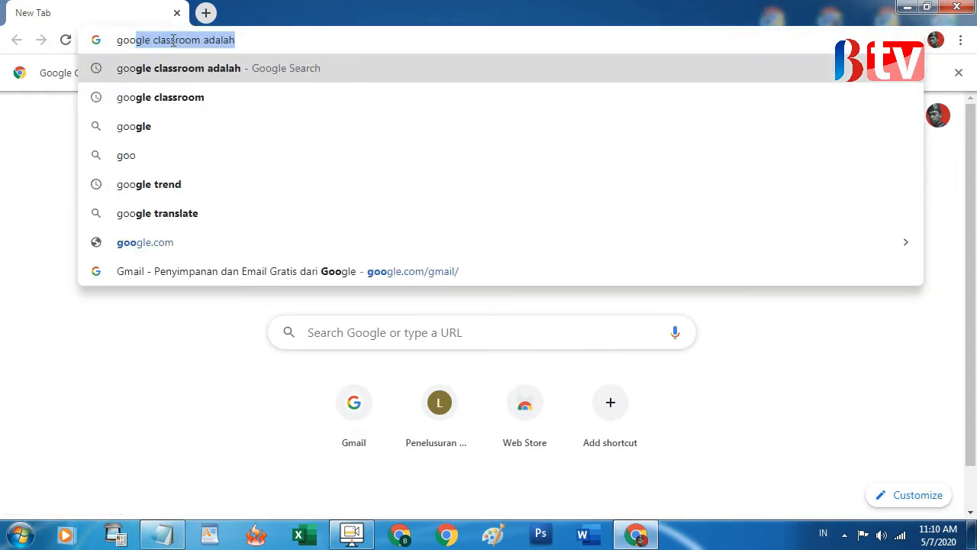
{"action": "left_click", "coordinate": [125, 99]}
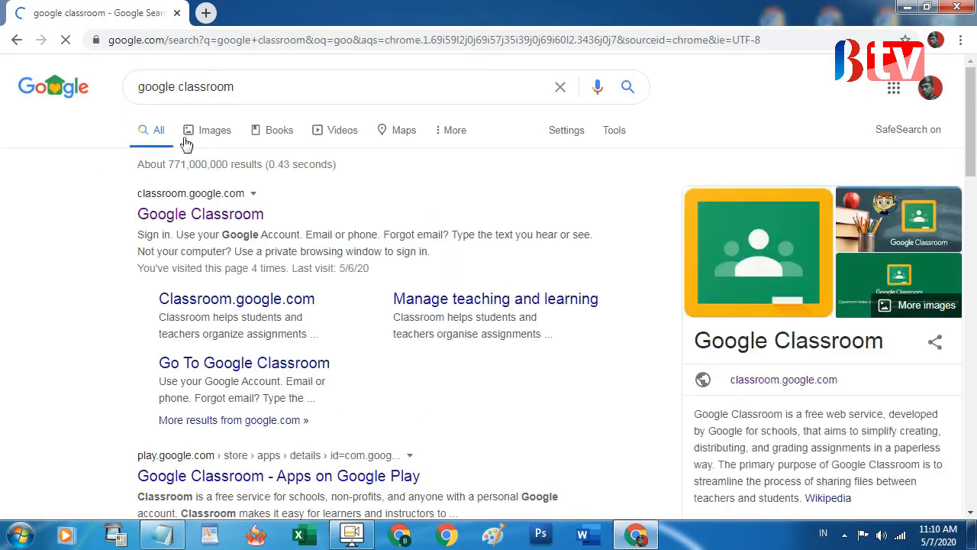
{"action": "left_click", "coordinate": [198, 216]}
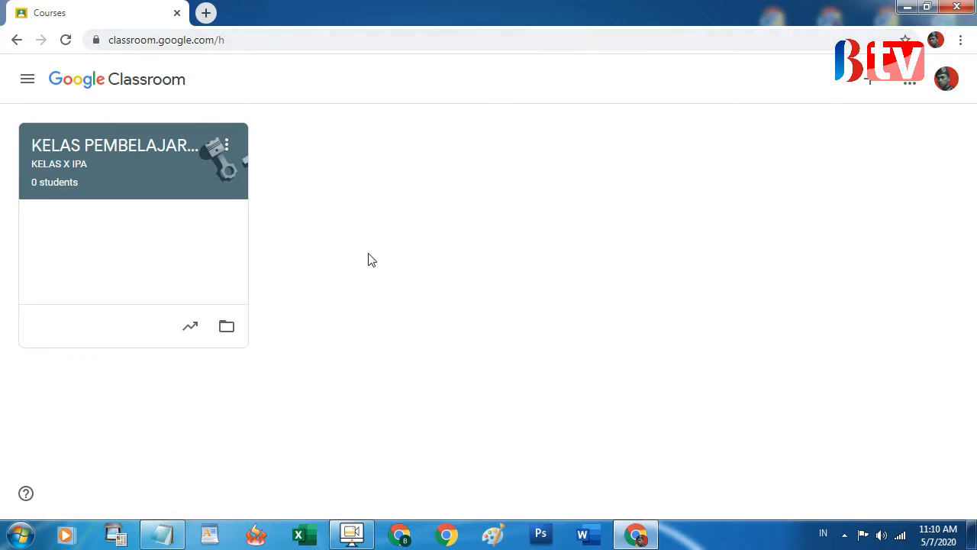
After a quick look at the topic list, sign out through the profile avatar menu
{"action": "left_click", "coordinate": [166, 538]}
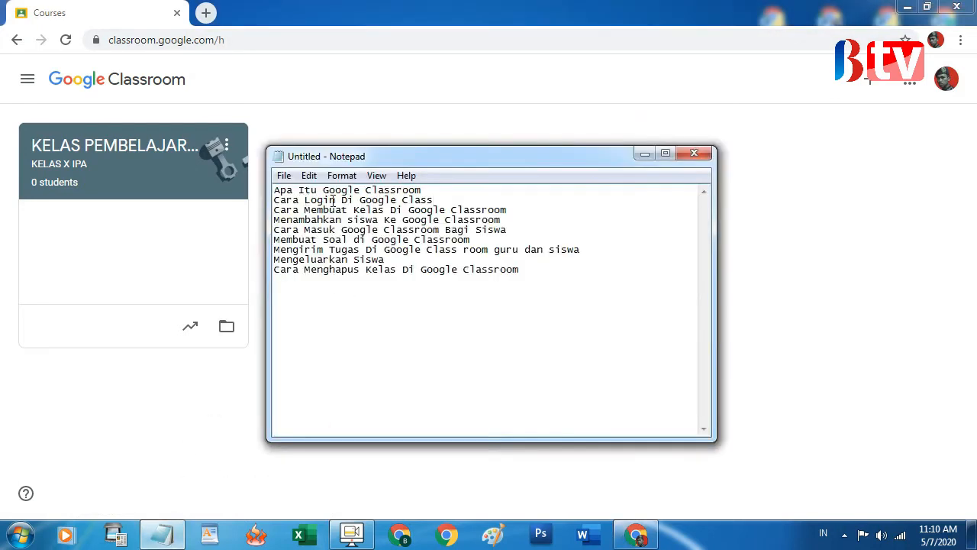
{"action": "left_click", "coordinate": [643, 155]}
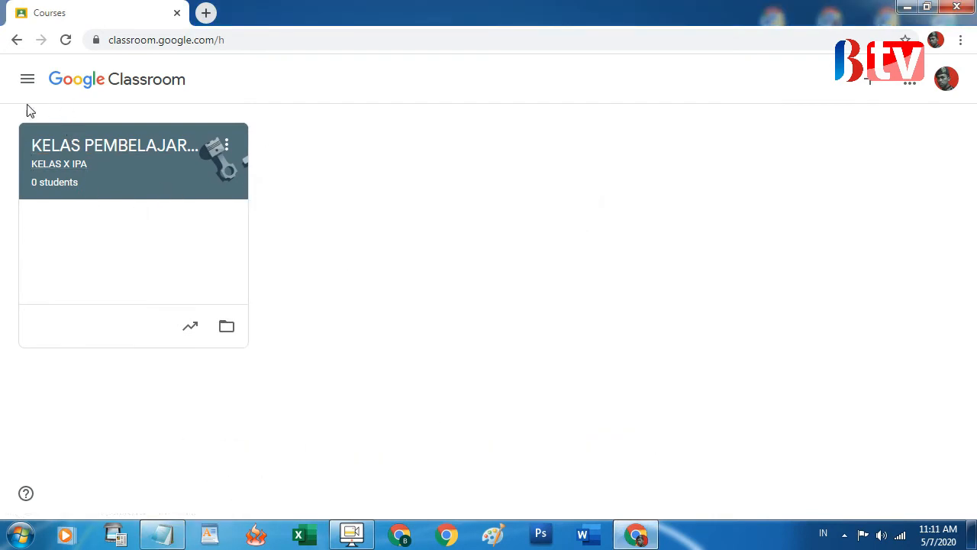
{"action": "left_click", "coordinate": [946, 83]}
{"action": "left_click", "coordinate": [811, 347]}
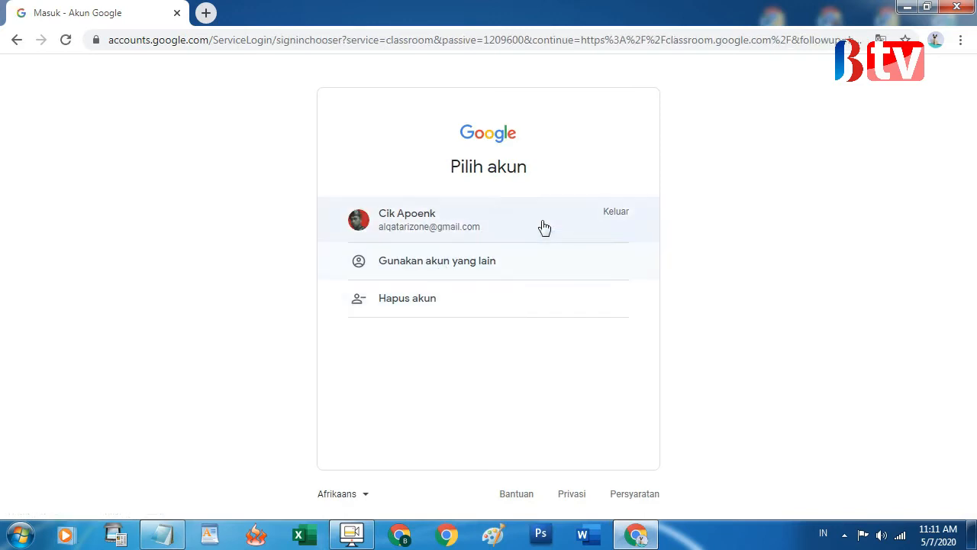
Remove the saved Google account from the browser, confirming with 'Ya, hapus'
{"action": "left_click", "coordinate": [439, 302]}
{"action": "left_click", "coordinate": [621, 244]}
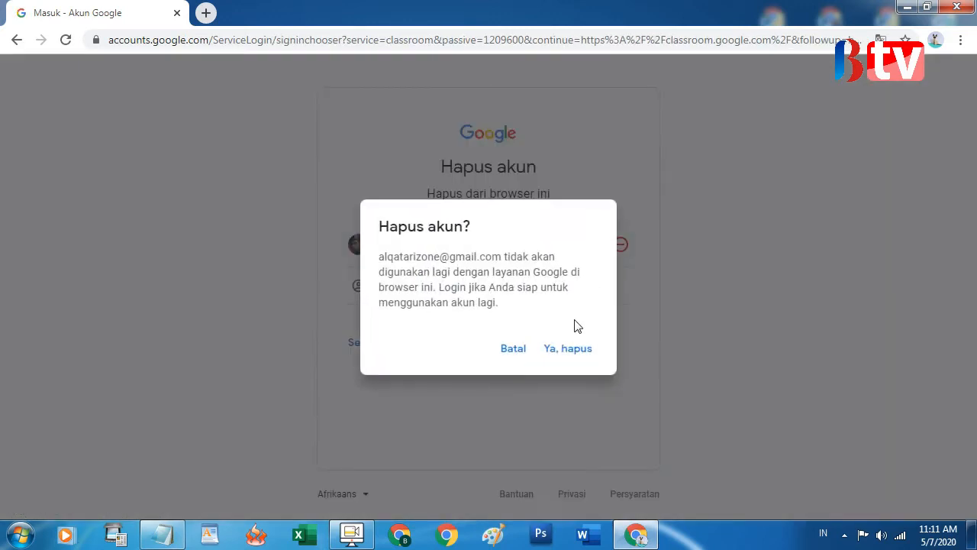
{"action": "left_click", "coordinate": [566, 351]}
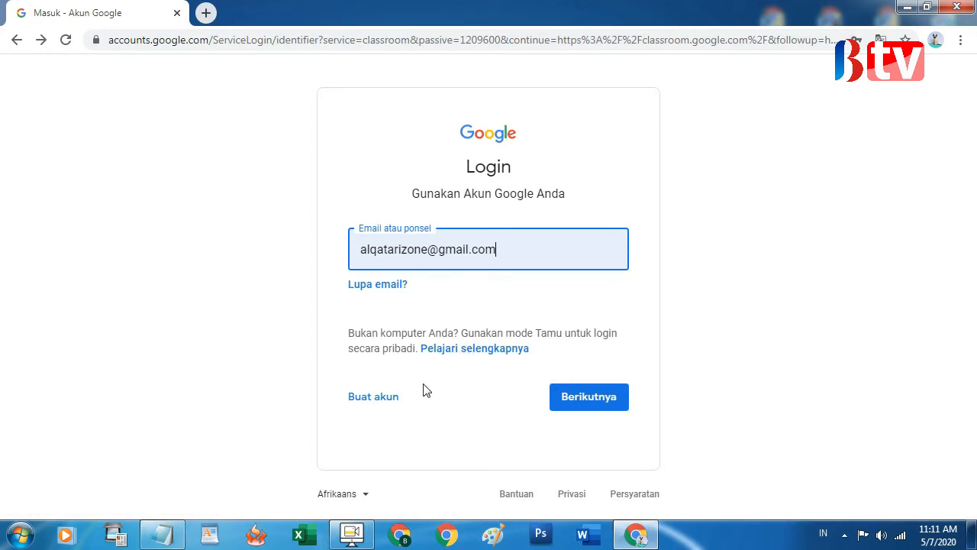
Sign back in by entering the account's e-mail address and password
{"action": "left_click", "coordinate": [520, 255]}
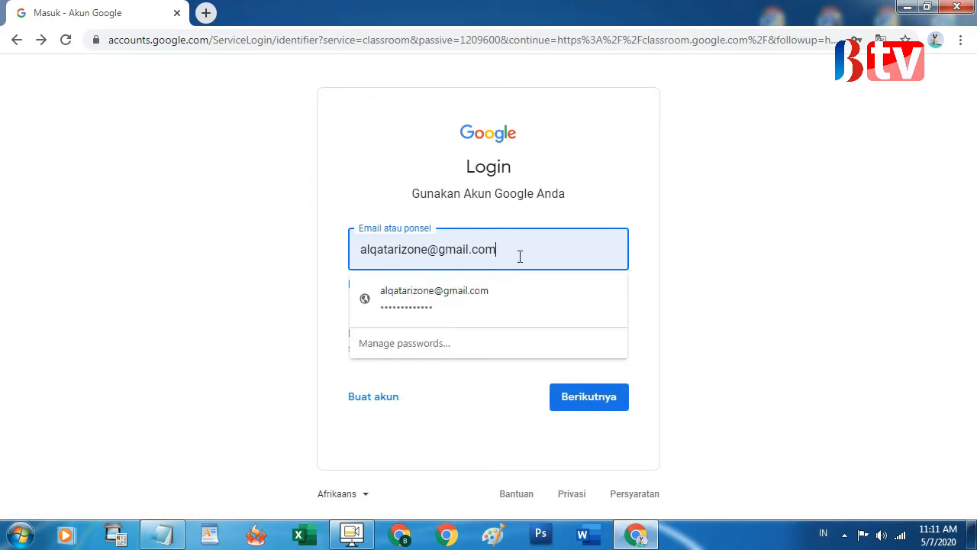
{"action": "left_click", "coordinate": [641, 345]}
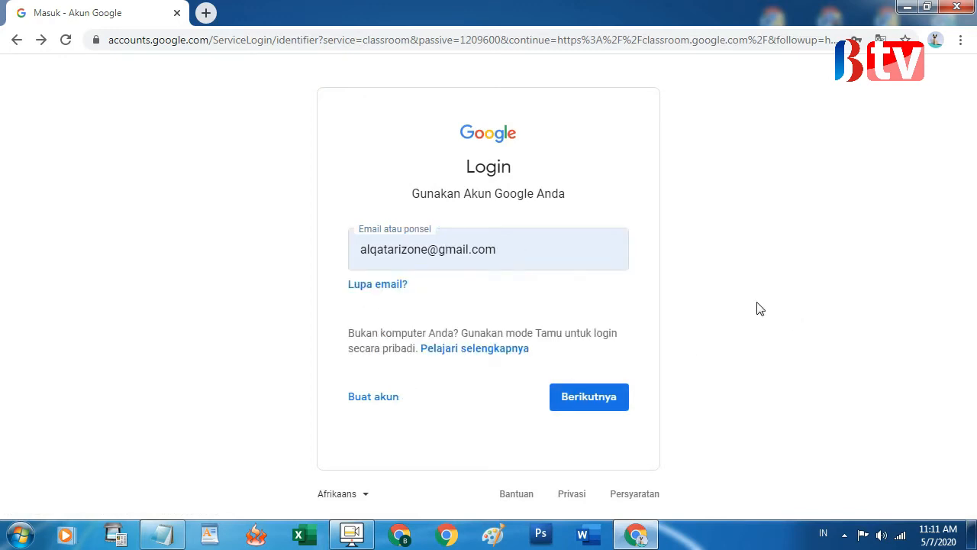
{"action": "left_click", "coordinate": [361, 248]}
{"action": "left_click", "coordinate": [672, 251]}
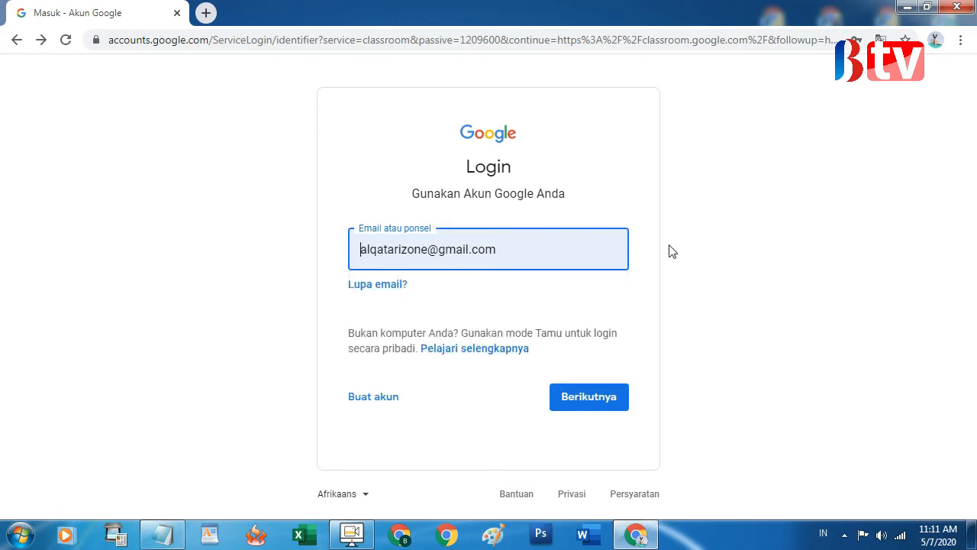
{"action": "left_click", "coordinate": [588, 394]}
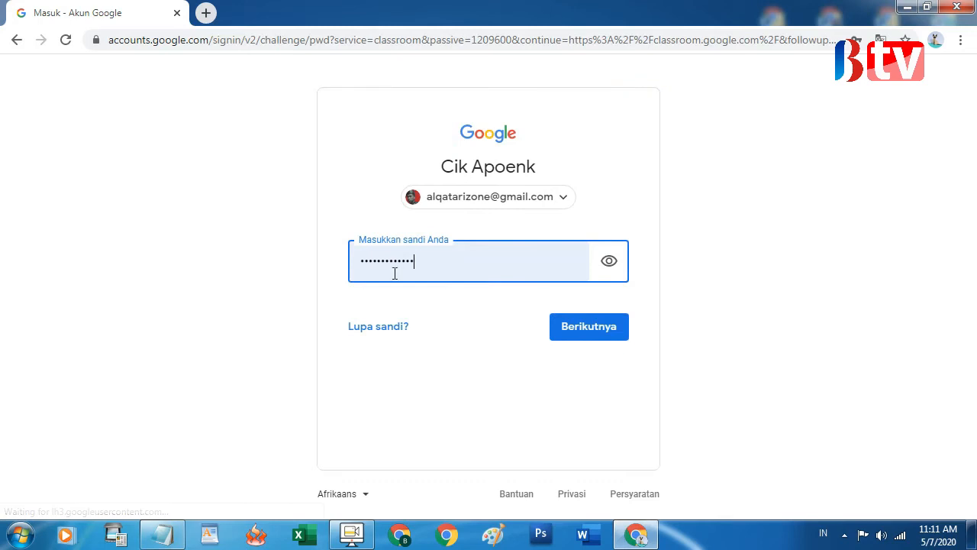
{"action": "left_click", "coordinate": [574, 331]}
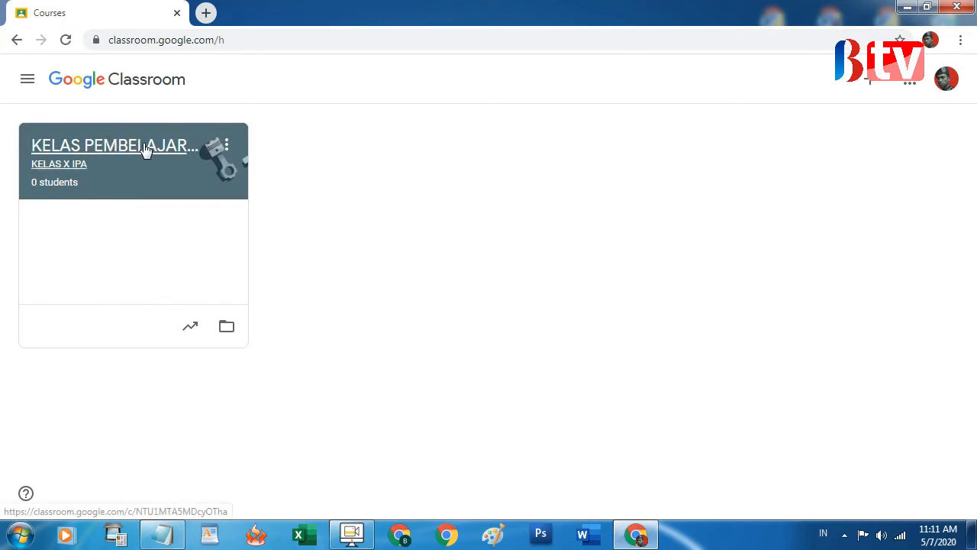
Check the Notepad topic list, then open the + menu on the courses page
{"action": "left_click", "coordinate": [178, 528]}
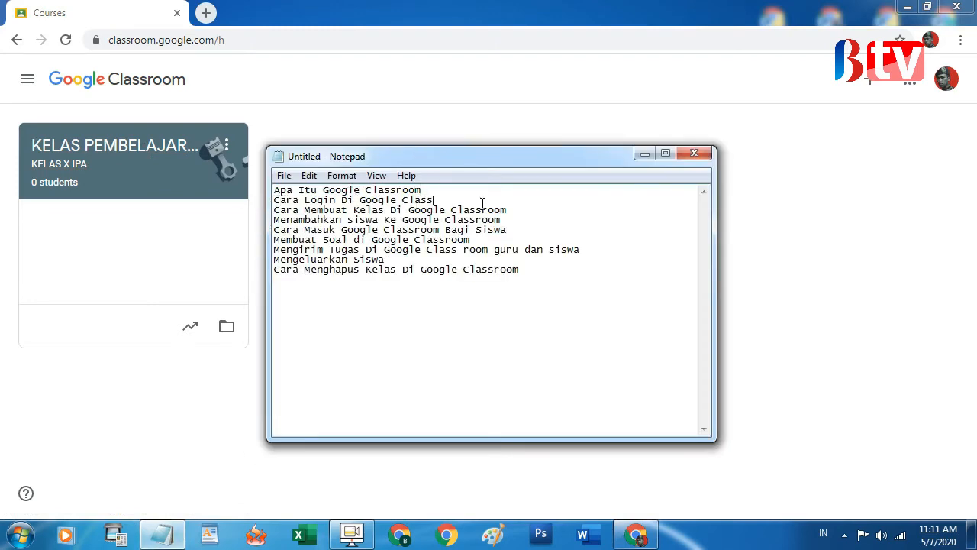
{"action": "left_click", "coordinate": [644, 154]}
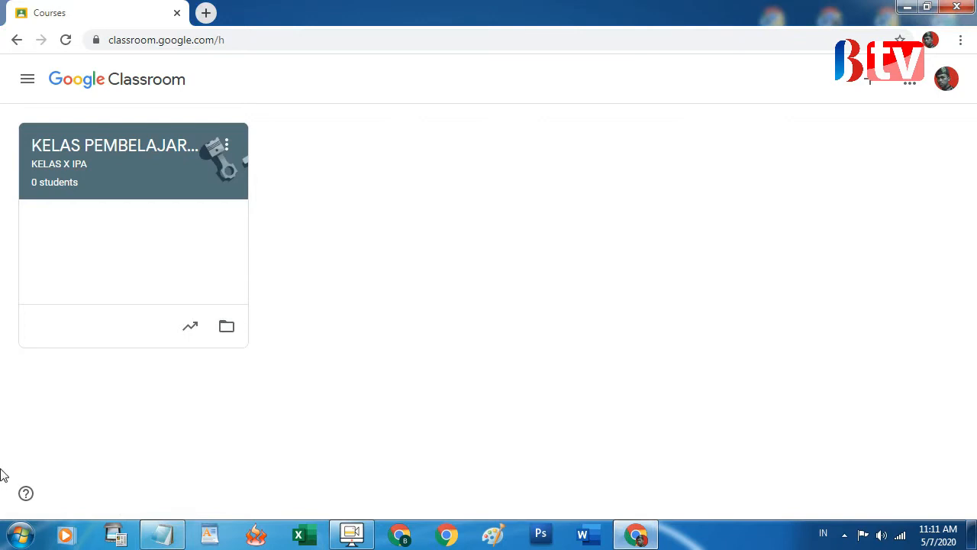
{"action": "left_click", "coordinate": [163, 539]}
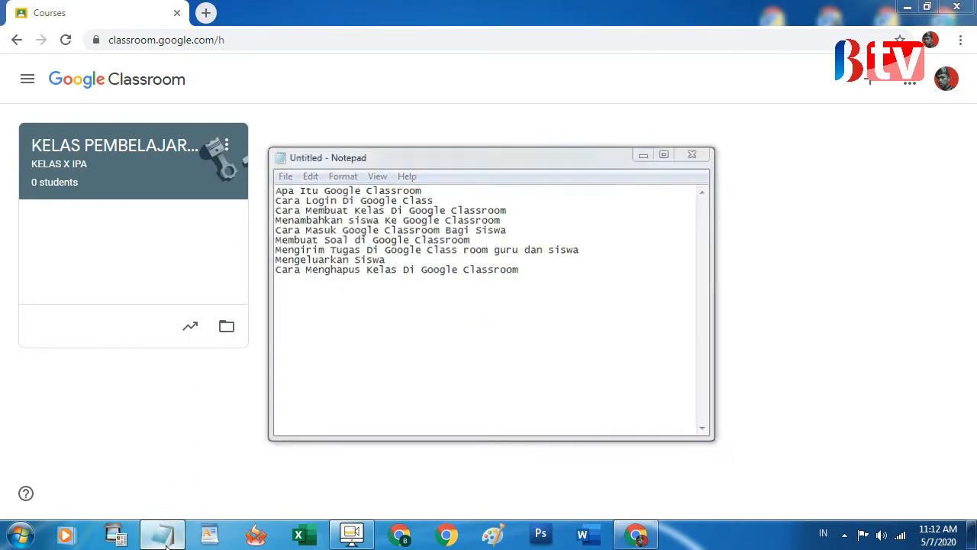
{"action": "left_click", "coordinate": [167, 543]}
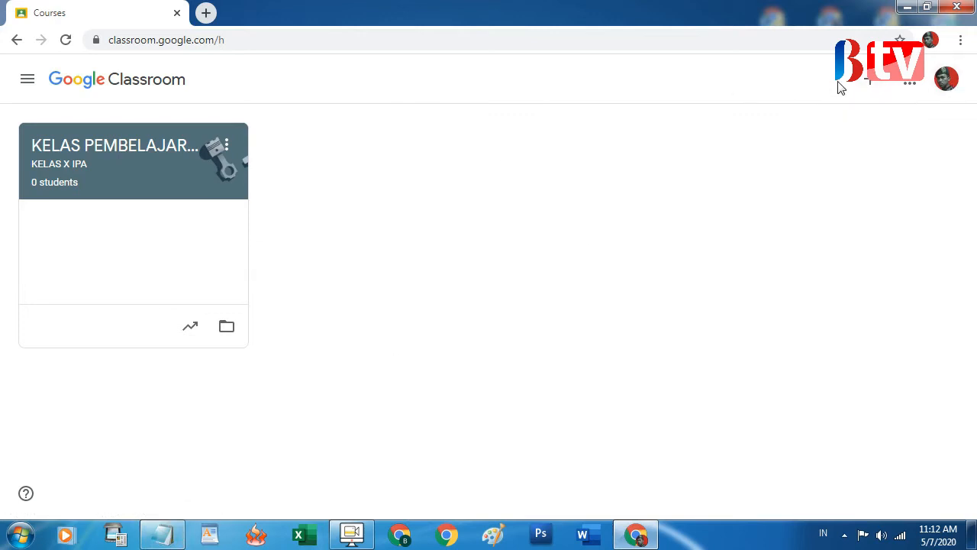
{"action": "left_click", "coordinate": [871, 81]}
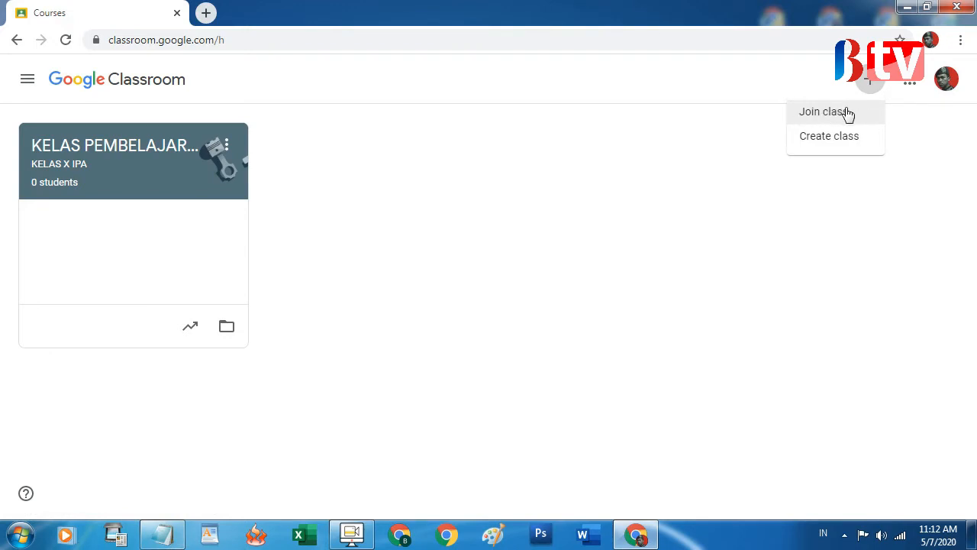
Start a new class, acknowledge the personal-account notice, and name it PEMBELAJARAN TIK
{"action": "left_click", "coordinate": [830, 143]}
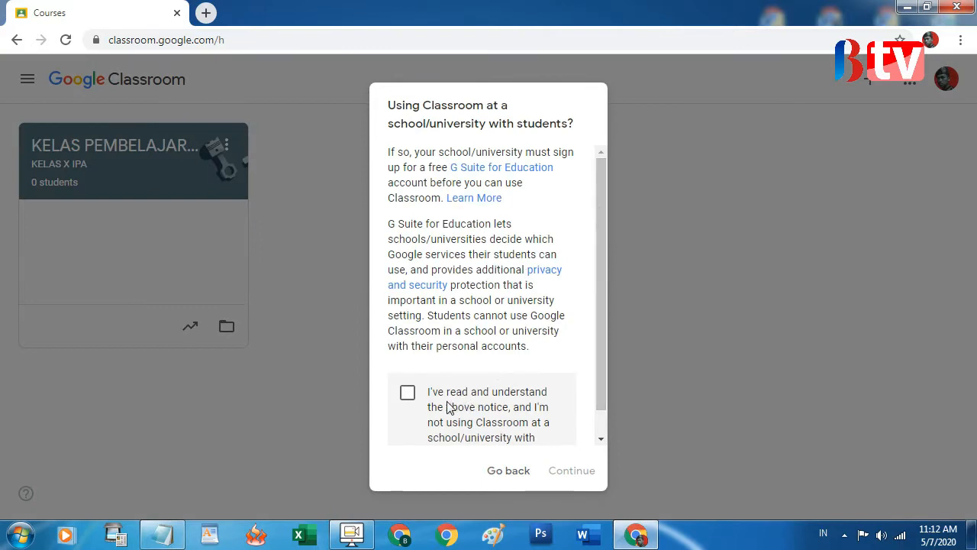
{"action": "left_click", "coordinate": [412, 399]}
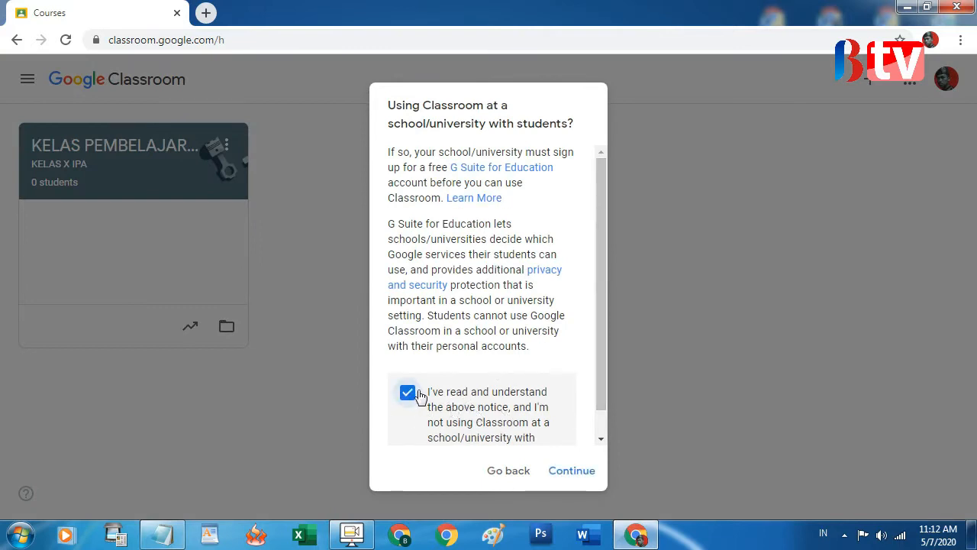
{"action": "left_click", "coordinate": [571, 471]}
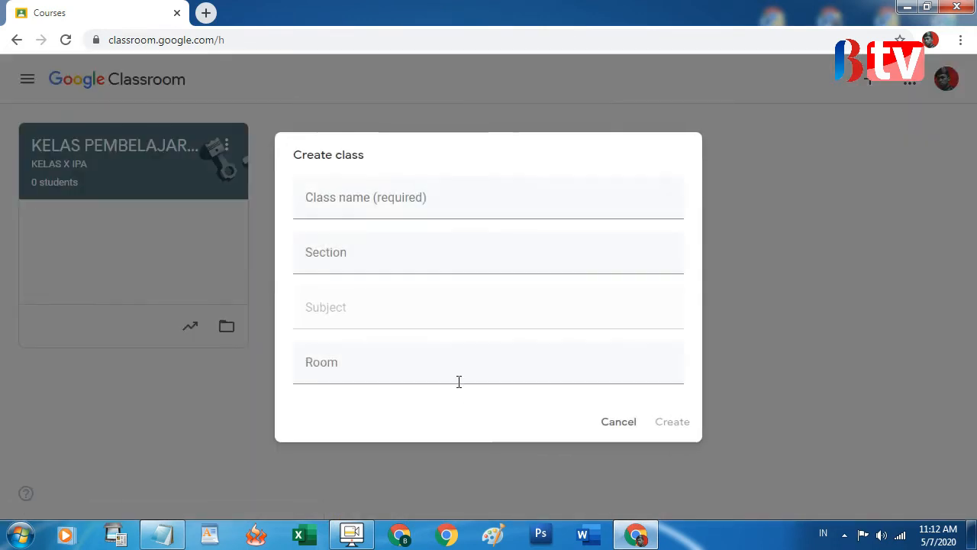
{"action": "left_click", "coordinate": [362, 200]}
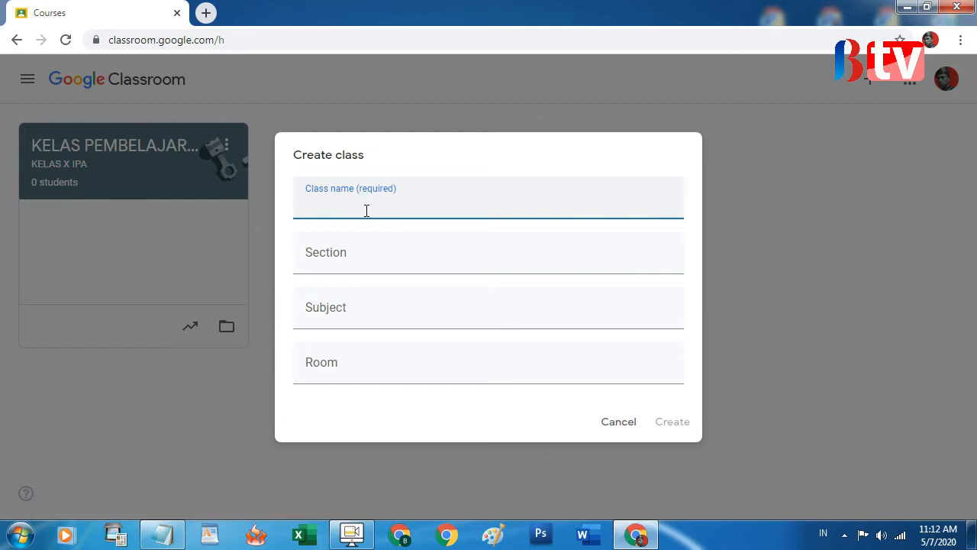
{"action": "type", "text": "PEMBELAJARAN TIK"}
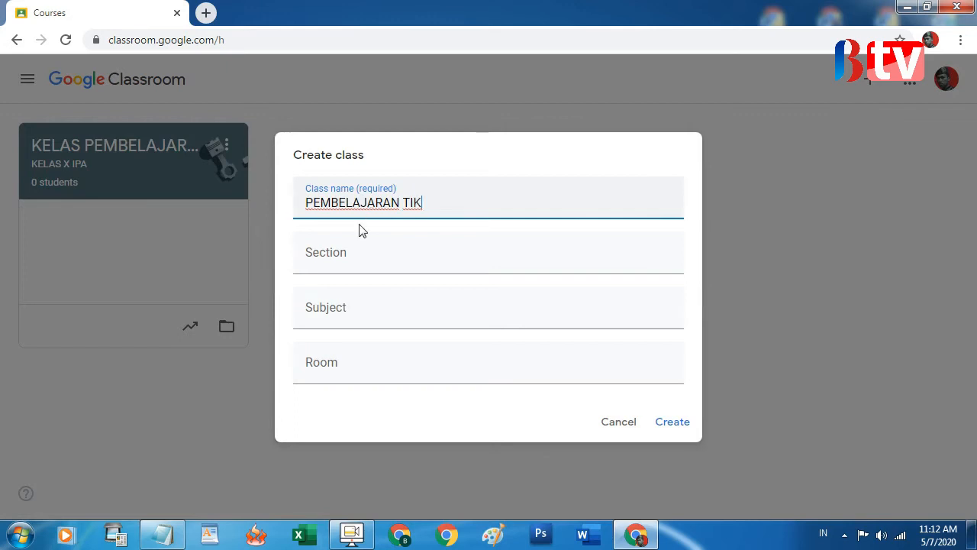
Enter section KELAS XII IPA, subject MATERI COREL DRAW, room KELAS XII IPA 1, then create the class
{"action": "left_click", "coordinate": [336, 247]}
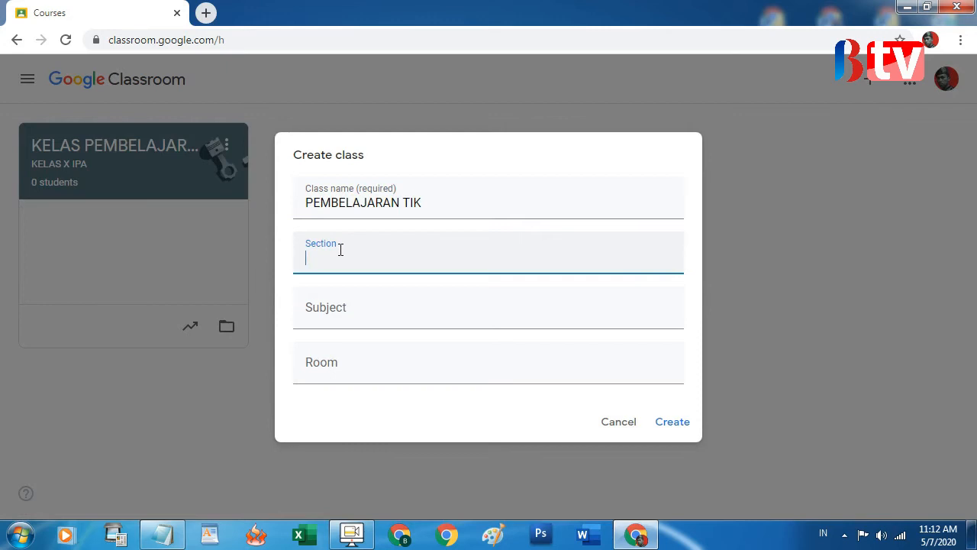
{"action": "type", "text": "UNTU"}
{"action": "key", "text": "BackSpace"}
{"action": "key", "text": "BackSpace"}
{"action": "key", "text": "BackSpace"}
{"action": "key", "text": "BackSpace"}
{"action": "type", "text": "KELAS XII"}
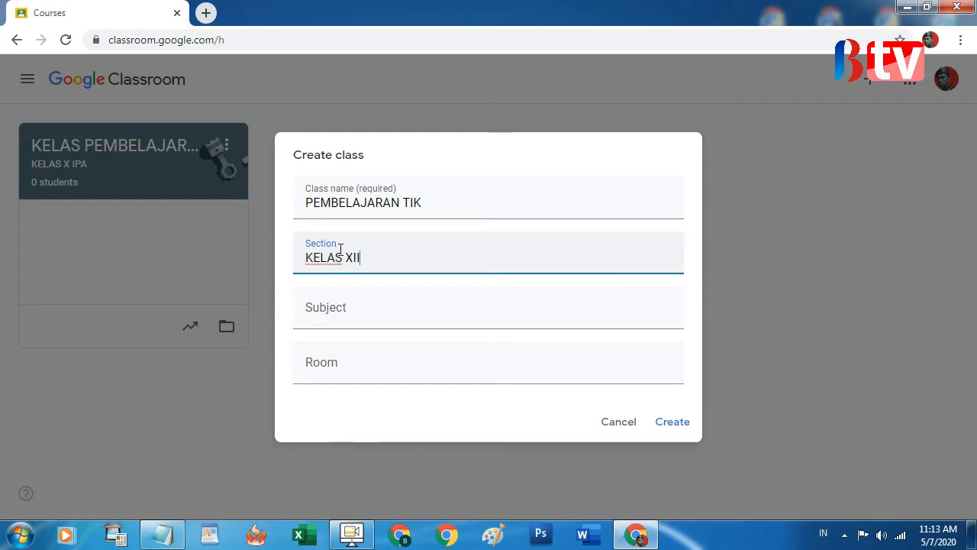
{"action": "type", "text": " IPA"}
{"action": "key", "text": "Tab"}
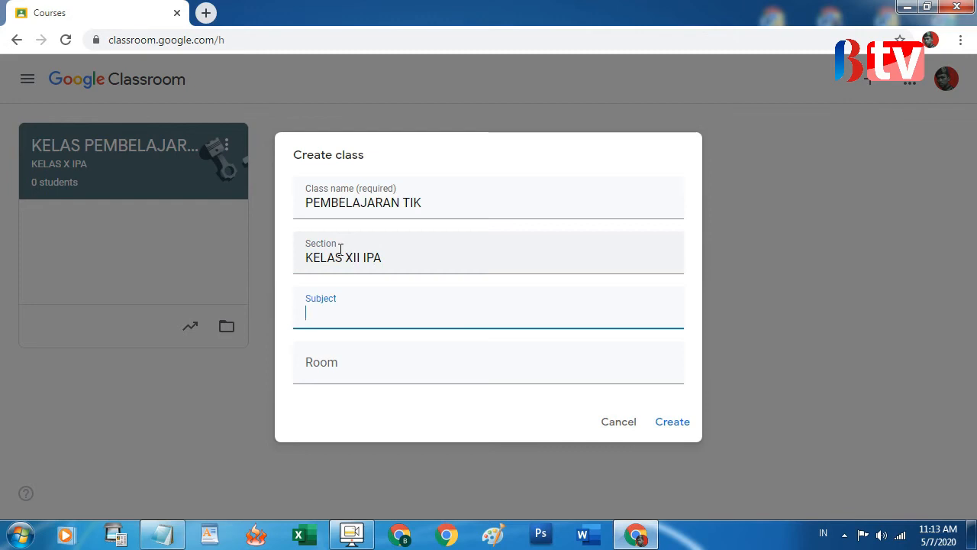
{"action": "type", "text": "MATERI CORE"}
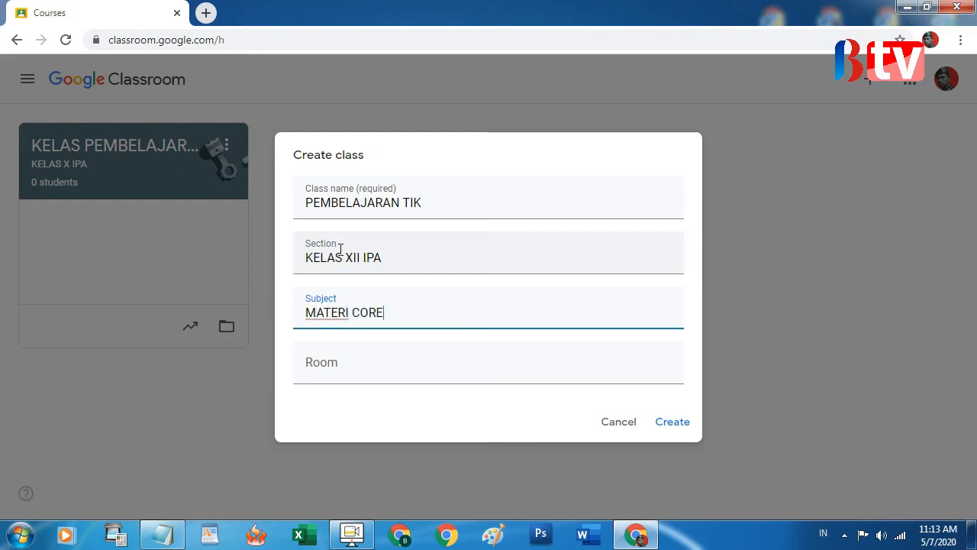
{"action": "type", "text": "L DRAW"}
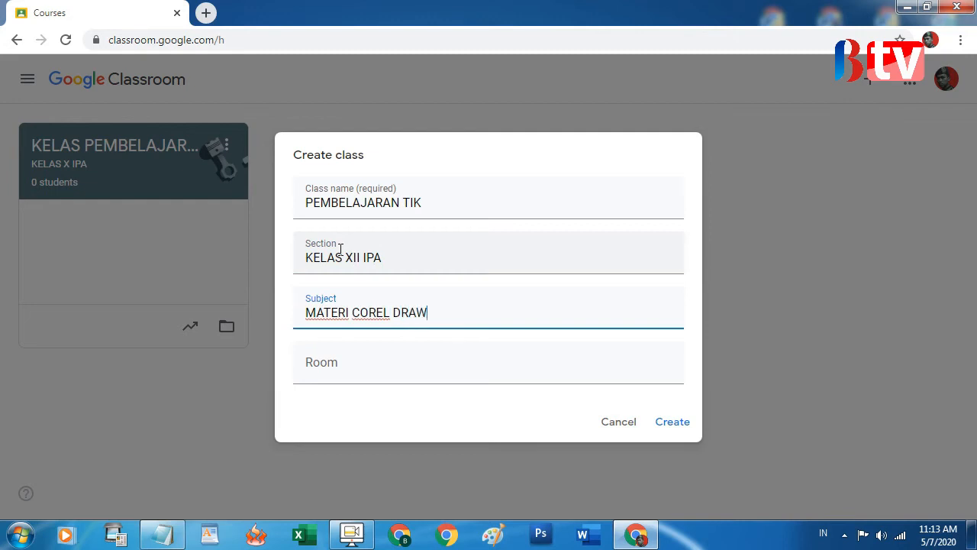
{"action": "left_click", "coordinate": [309, 361]}
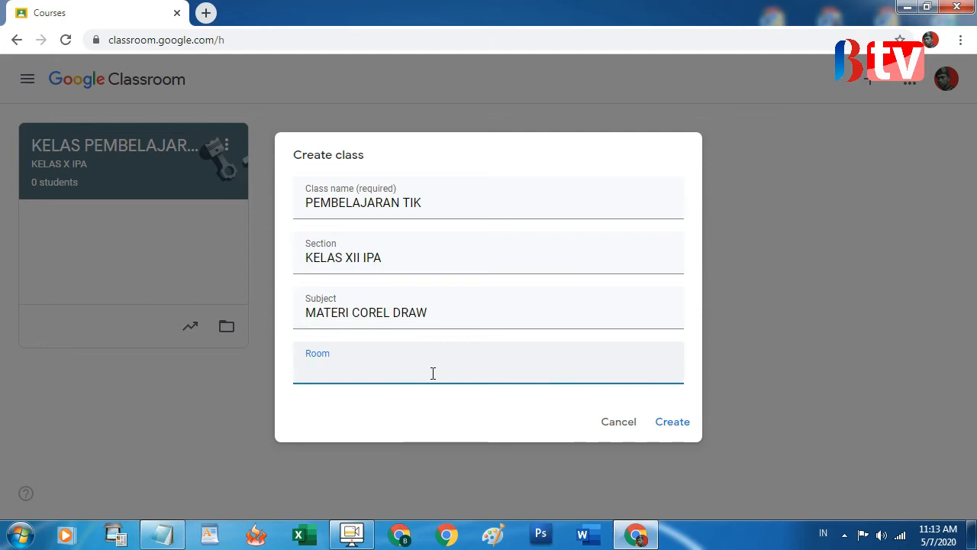
{"action": "type", "text": "KELAS XII IPA 1"}
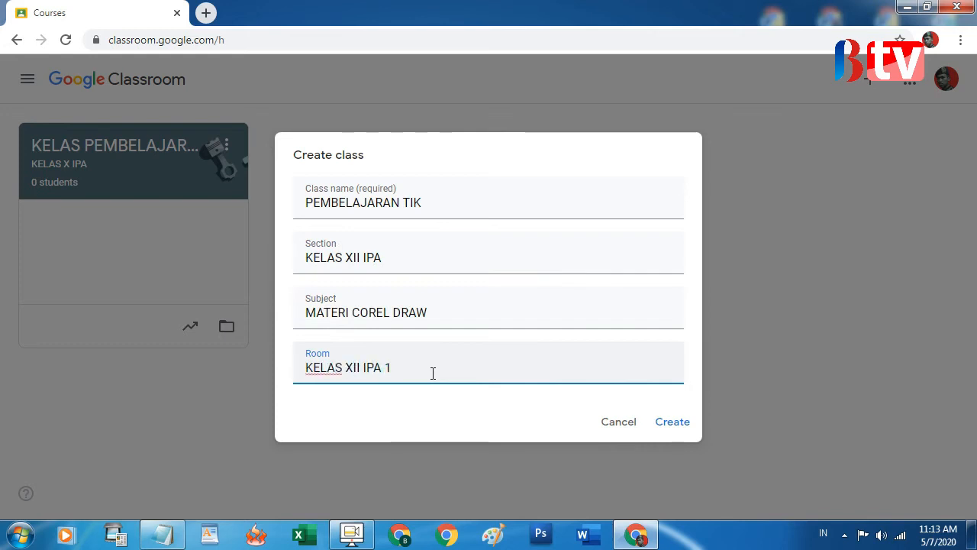
{"action": "left_click", "coordinate": [672, 423]}
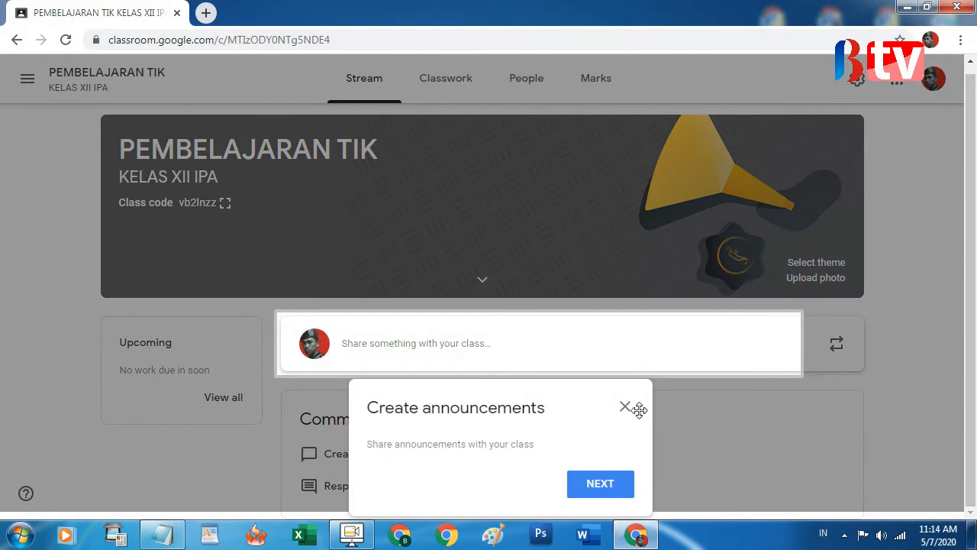
Dismiss the announcements tip, check the class navigation panel and Notepad, then return to the stream
{"action": "left_click", "coordinate": [625, 407]}
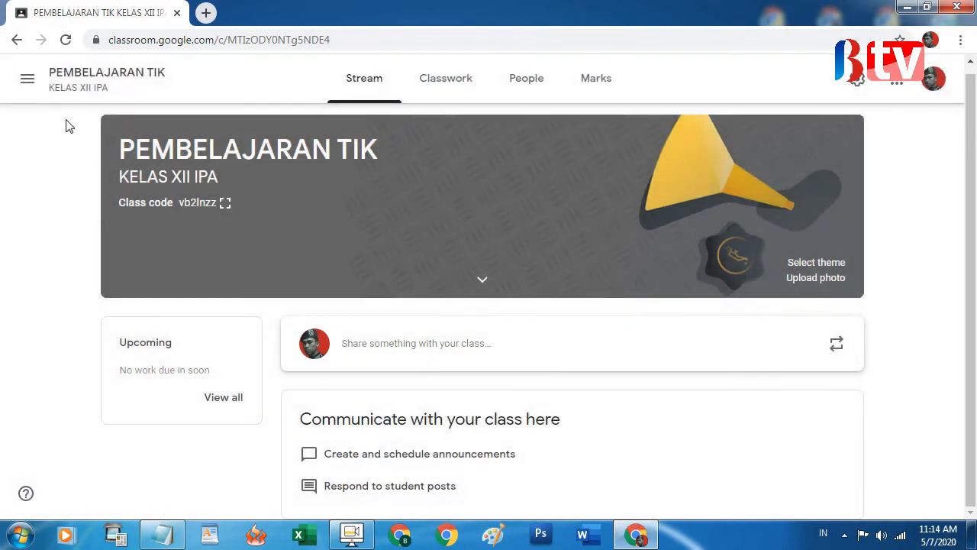
{"action": "left_click", "coordinate": [28, 82]}
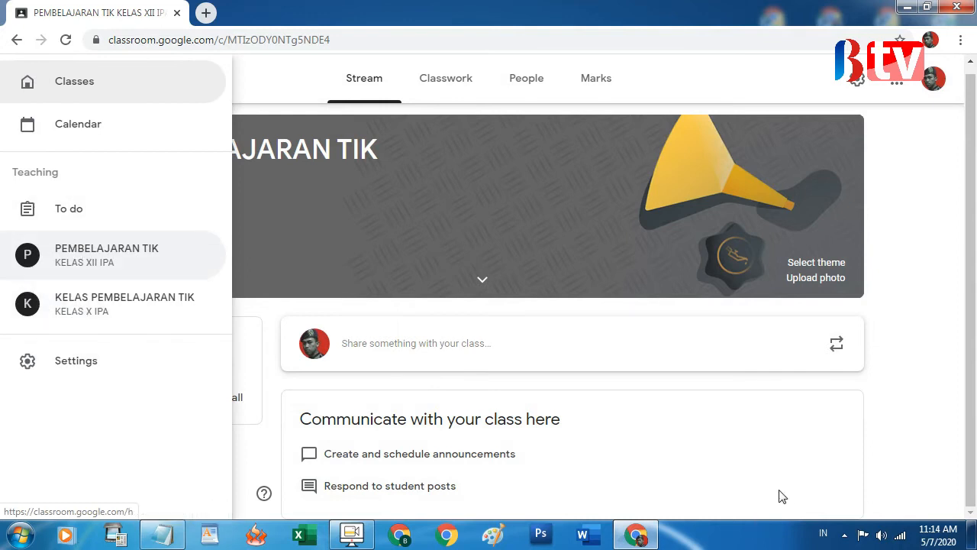
{"action": "left_click", "coordinate": [768, 426]}
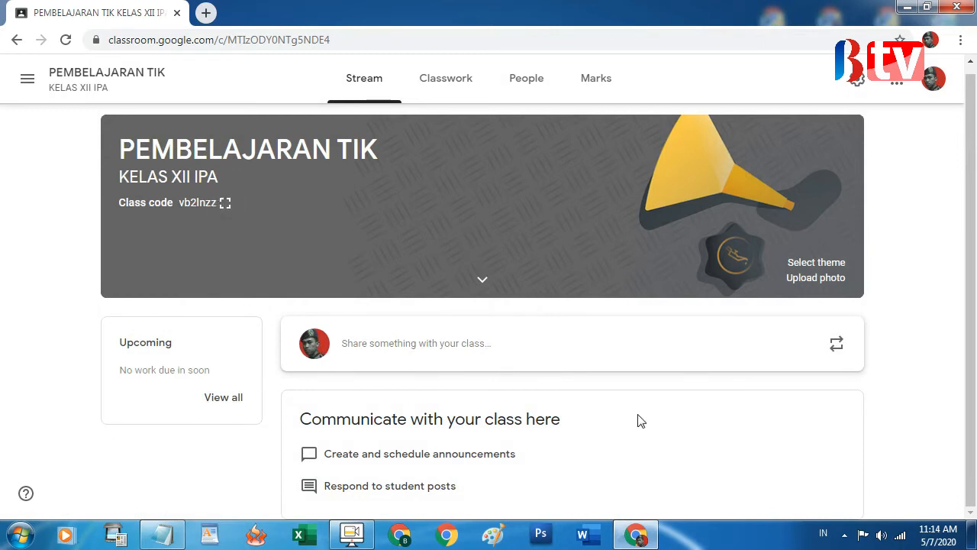
{"action": "scroll", "coordinate": [458, 443], "scroll_direction": "up", "scroll_amount": 1}
{"action": "left_click", "coordinate": [174, 537]}
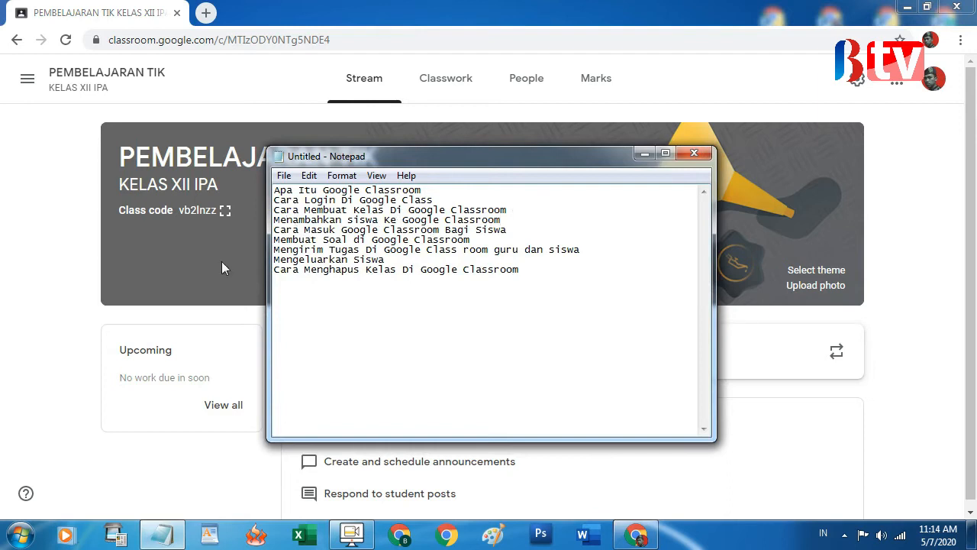
{"action": "left_click", "coordinate": [65, 255]}
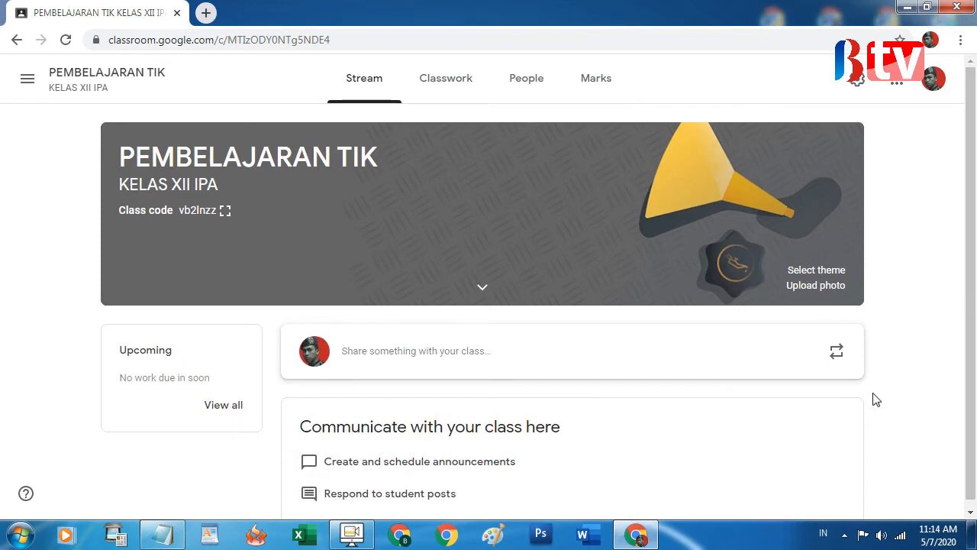
{"action": "scroll", "coordinate": [874, 399], "scroll_direction": "down", "scroll_amount": 1}
{"action": "scroll", "coordinate": [551, 291], "scroll_direction": "up", "scroll_amount": 1}
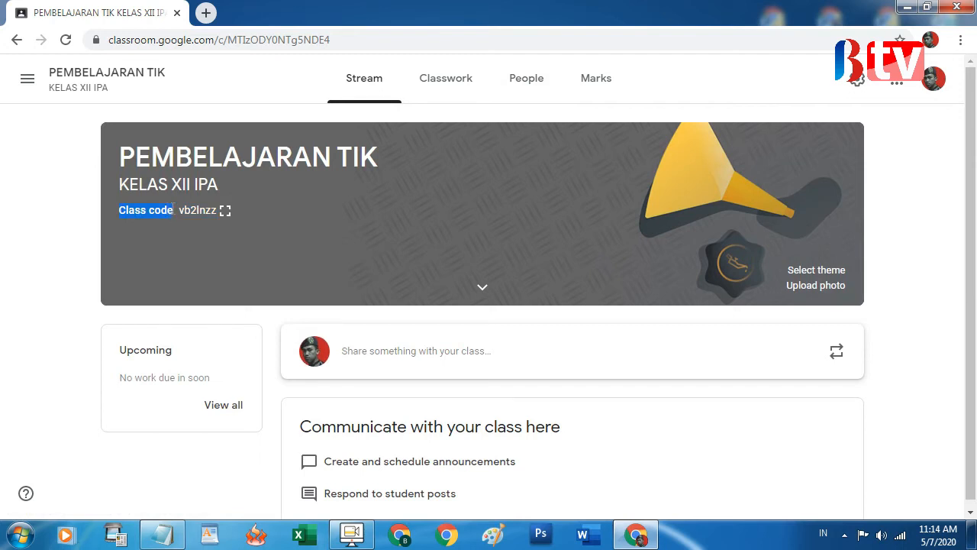
Show the PEMBELAJARAN TIK class code enlarged, copy it, and close the display
{"action": "left_click", "coordinate": [193, 205]}
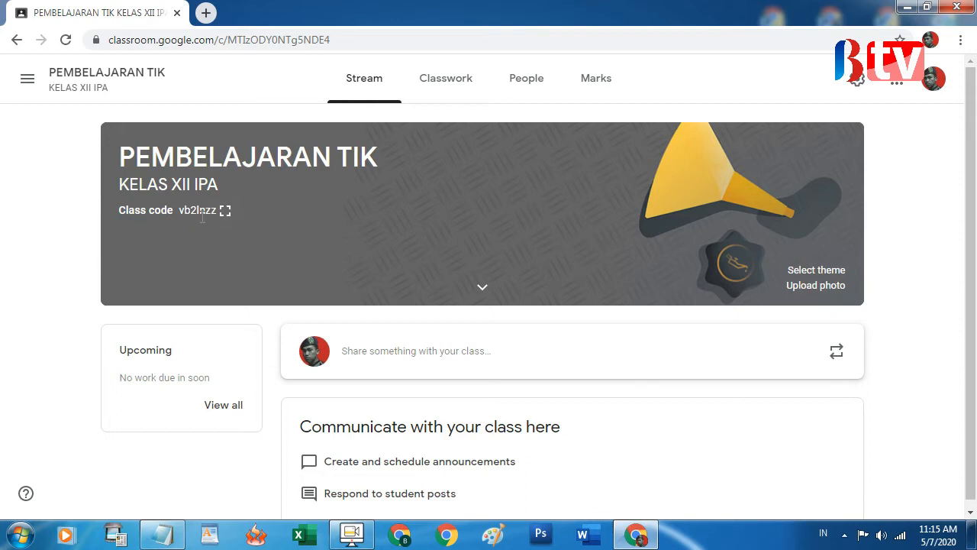
{"action": "left_click_drag", "start_coordinate": [180, 210], "coordinate": [207, 210]}
{"action": "left_click_drag", "start_coordinate": [184, 210], "coordinate": [214, 221]}
{"action": "left_click", "coordinate": [224, 210]}
{"action": "left_click_drag", "start_coordinate": [349, 272], "coordinate": [670, 293]}
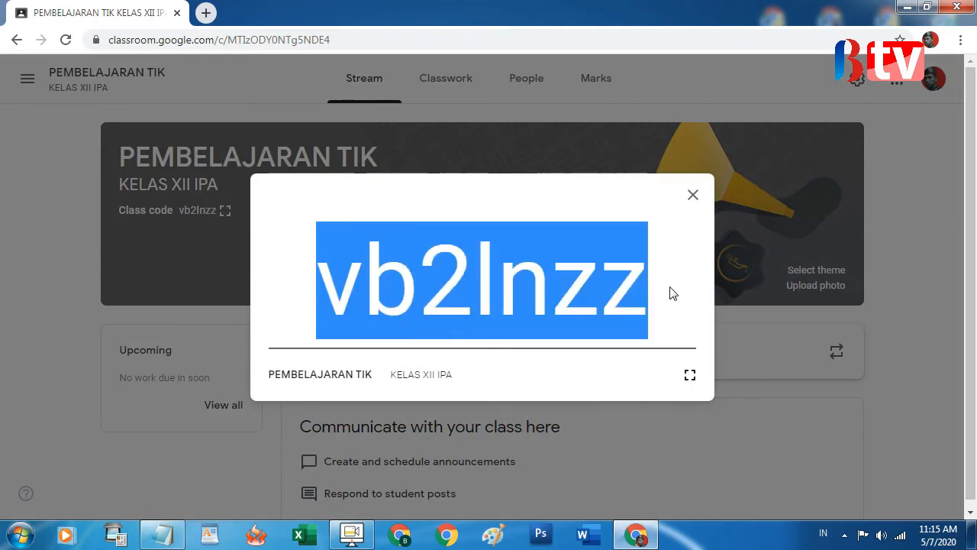
{"action": "right_click", "coordinate": [599, 280]}
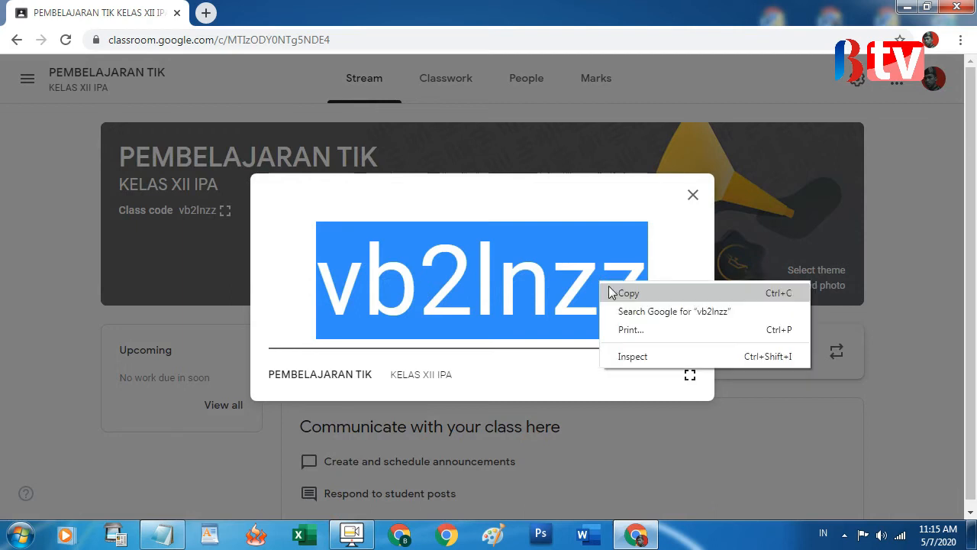
{"action": "left_click", "coordinate": [614, 291]}
{"action": "left_click", "coordinate": [539, 289]}
{"action": "left_click_drag", "start_coordinate": [581, 285], "coordinate": [356, 277]}
{"action": "left_click_drag", "start_coordinate": [669, 268], "coordinate": [308, 273]}
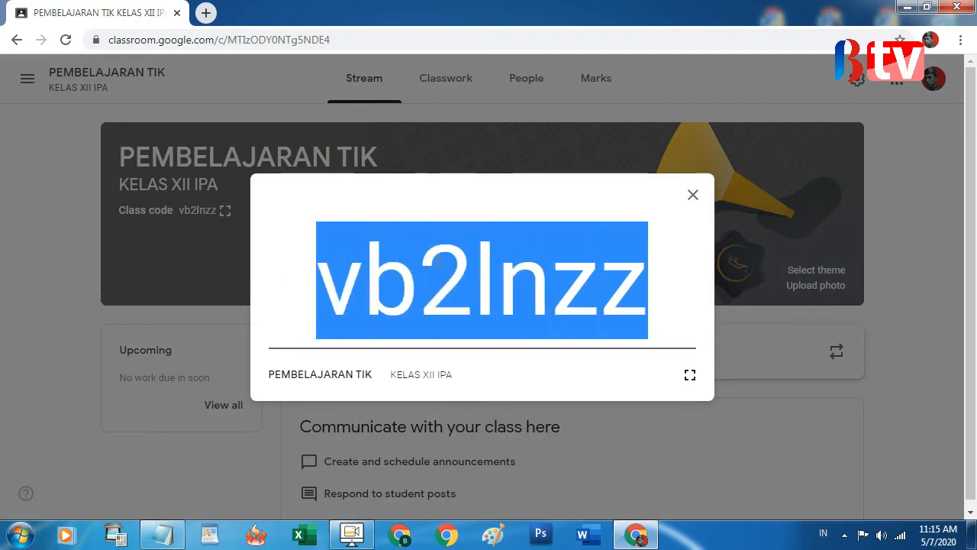
{"action": "left_click", "coordinate": [692, 196]}
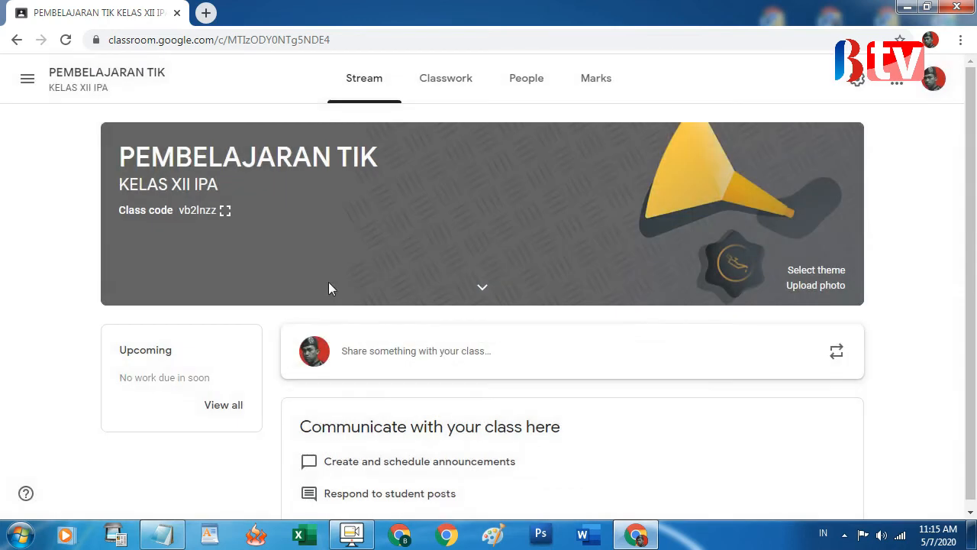
Go to the People page and look over its Teachers and Students headings
{"action": "left_click", "coordinate": [526, 88]}
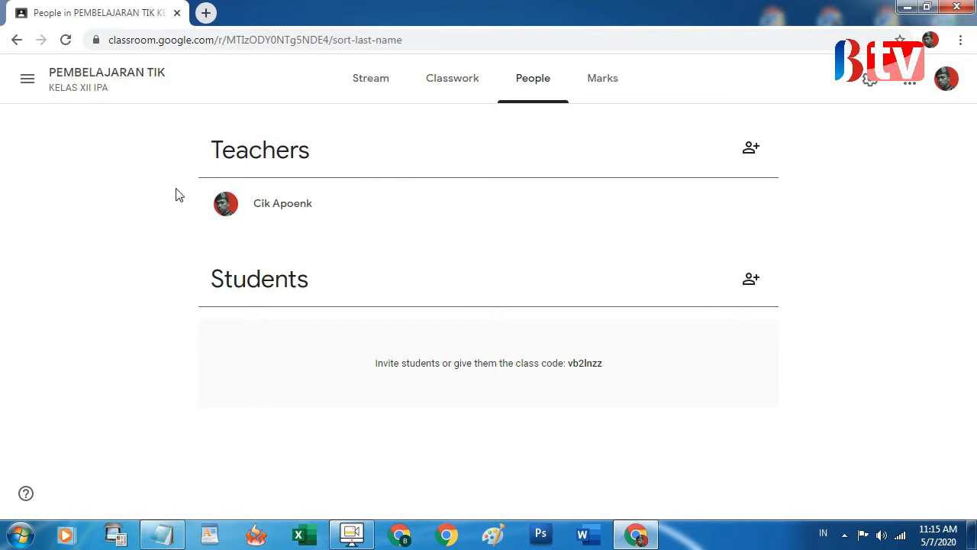
{"action": "double_click", "coordinate": [215, 156]}
{"action": "left_click", "coordinate": [335, 156]}
{"action": "left_click_drag", "start_coordinate": [217, 157], "coordinate": [676, 166]}
{"action": "left_click", "coordinate": [354, 264]}
{"action": "left_click_drag", "start_coordinate": [259, 278], "coordinate": [316, 279]}
{"action": "left_click", "coordinate": [413, 290]}
Invite a student by entering their e-mail address, then switch to the desktop
{"action": "left_click", "coordinate": [752, 281]}
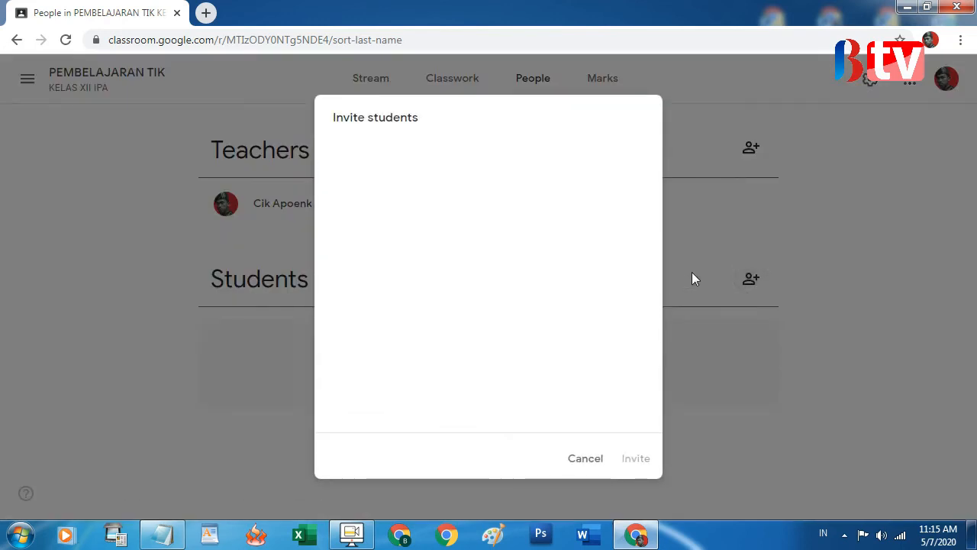
{"action": "left_click", "coordinate": [585, 460]}
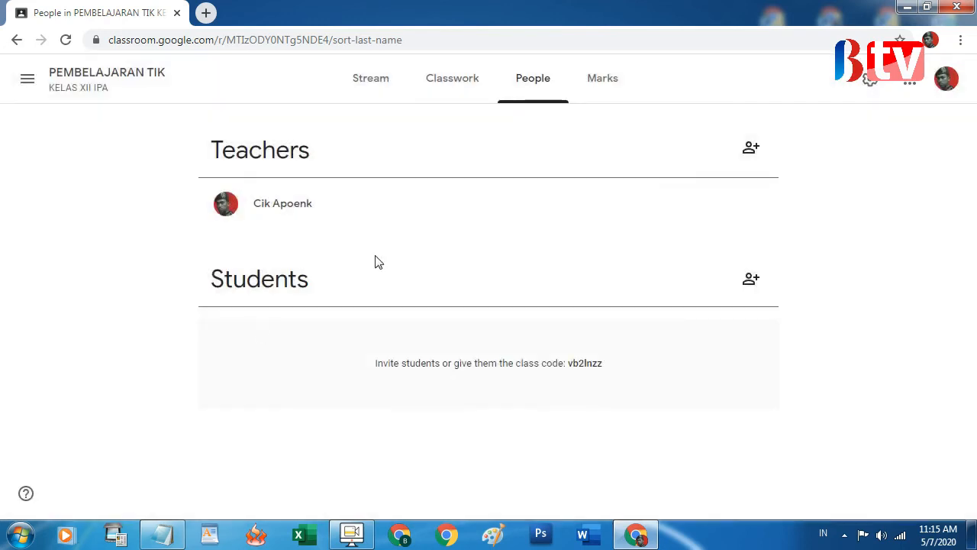
{"action": "left_click", "coordinate": [752, 281]}
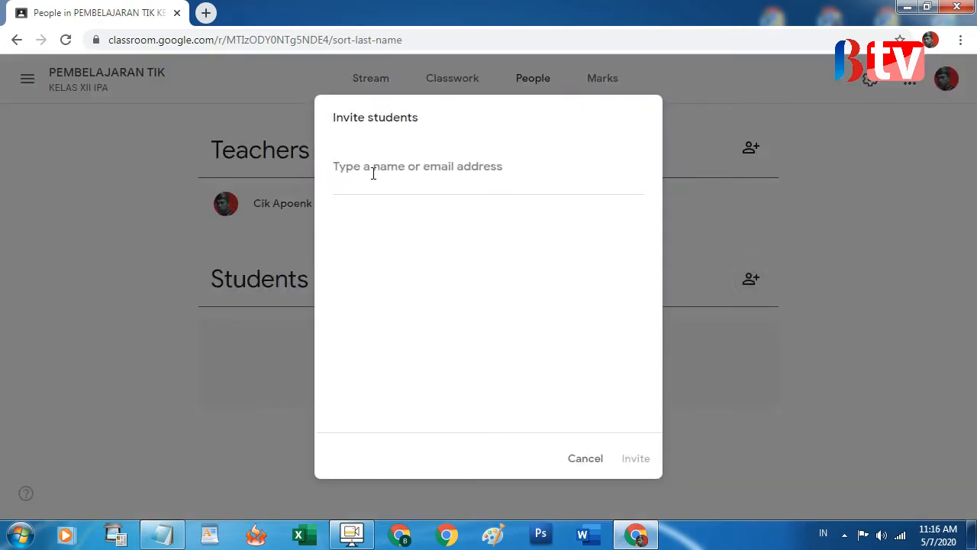
{"action": "type", "text": "KE"}
{"action": "key", "text": "BackSpace"}
{"action": "key", "text": "BackSpace"}
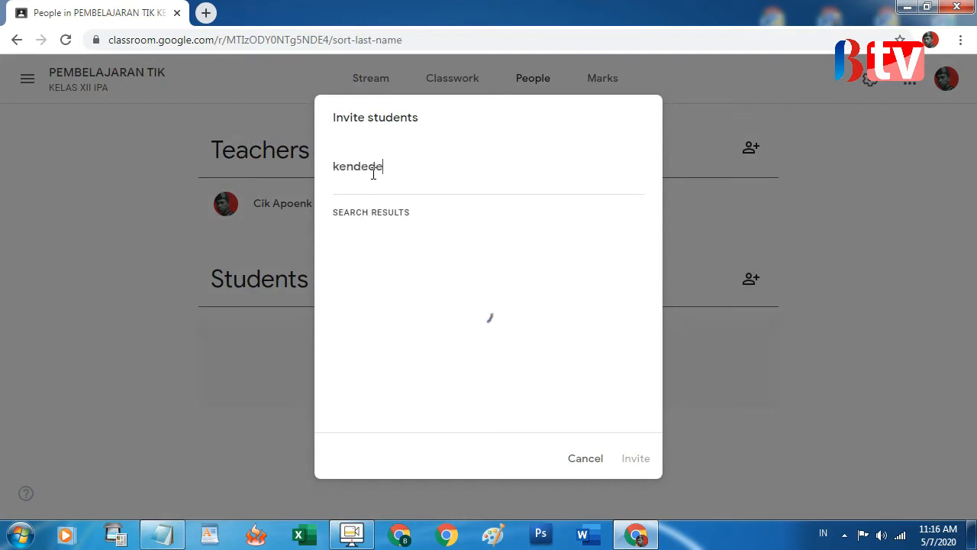
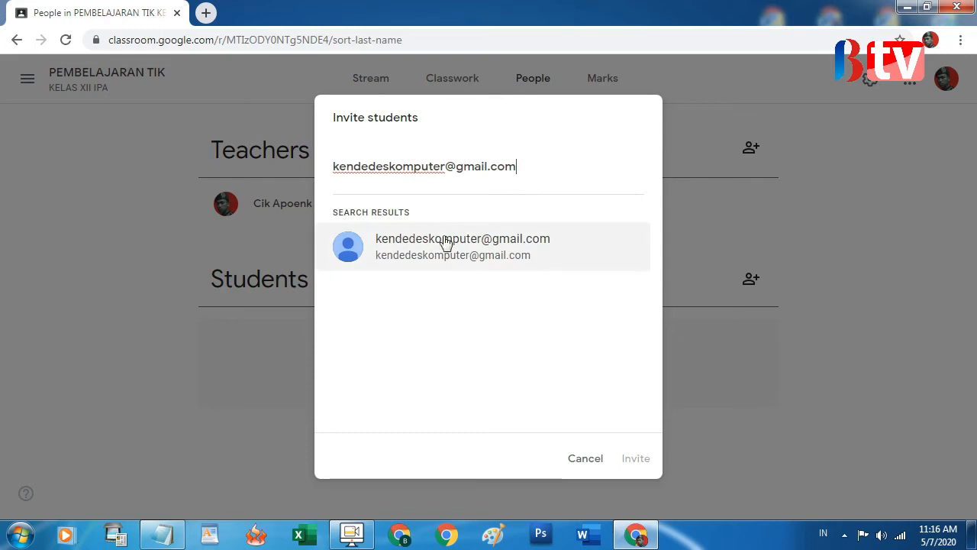
{"action": "left_click", "coordinate": [459, 253]}
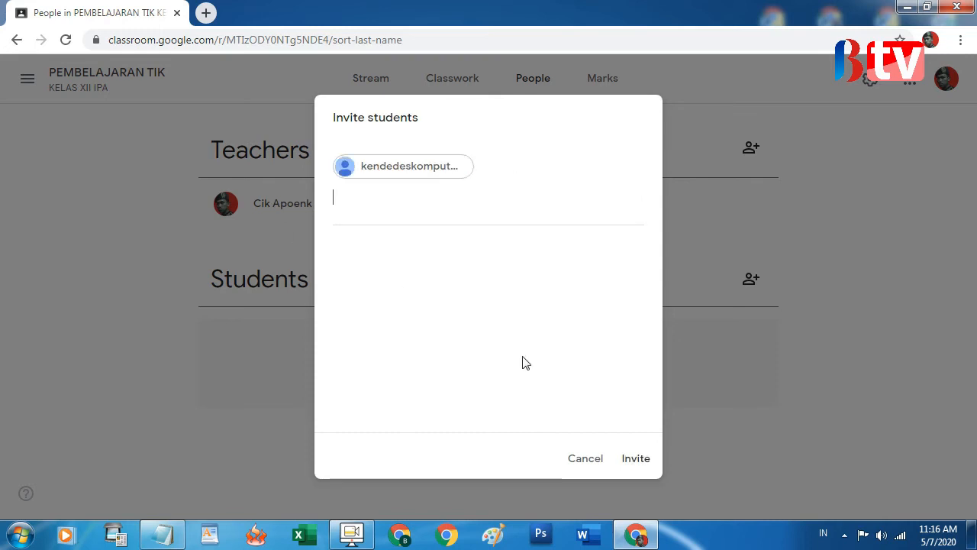
{"action": "left_click", "coordinate": [636, 461]}
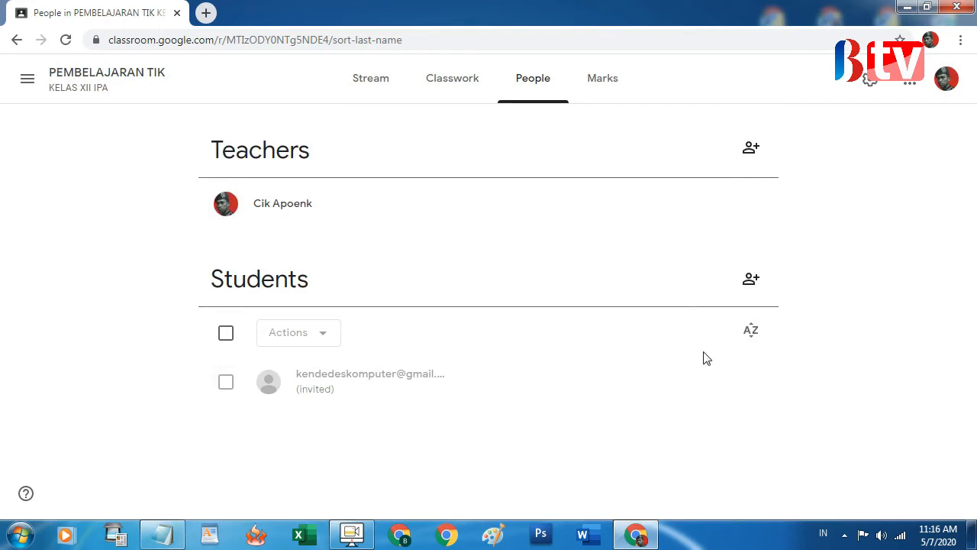
{"action": "key", "text": "super+d"}
Open a new Chrome window and load gmail.com to show the inbox
{"action": "double_click", "coordinate": [944, 27]}
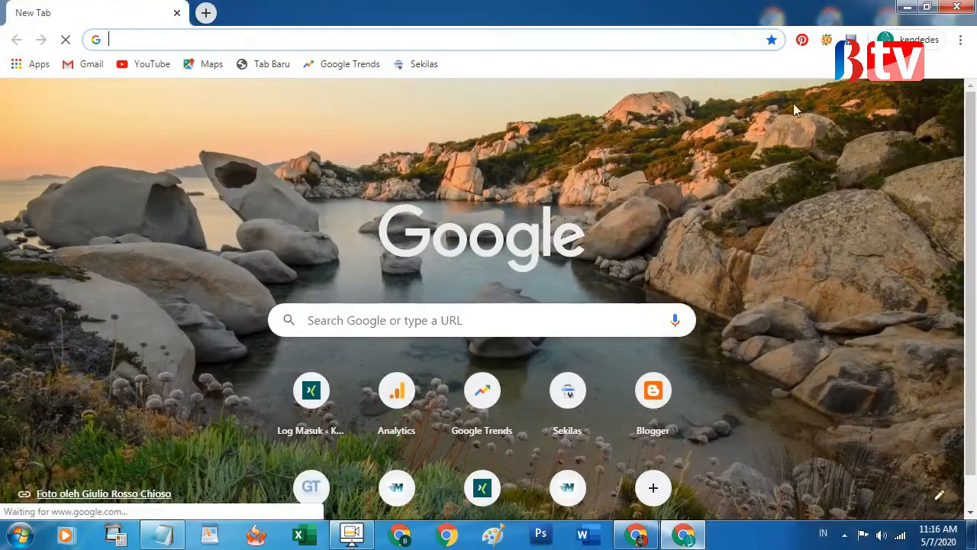
{"action": "type", "text": "gmail.com"}
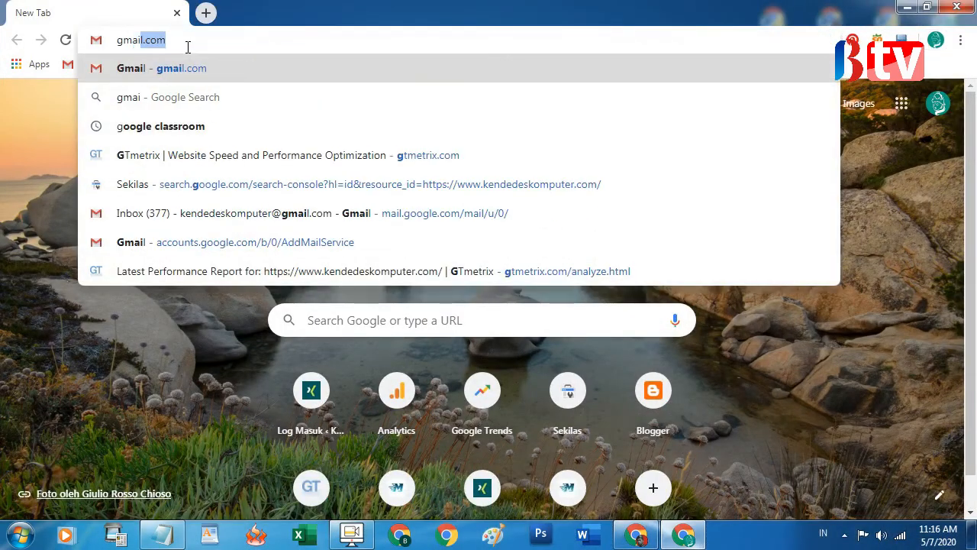
{"action": "key", "text": "Return"}
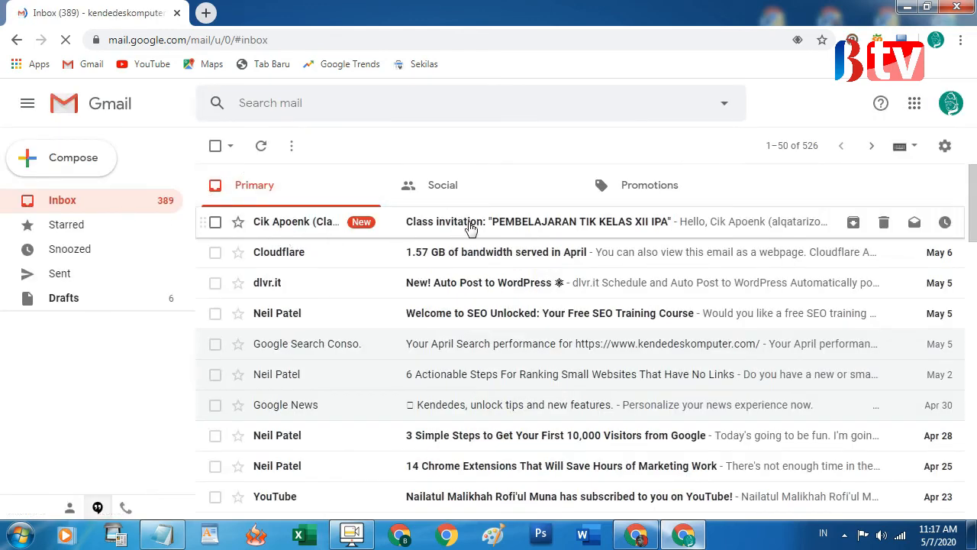
Open the Gmail invitation to PEMBELAJARAN TIK KELAS XII IPA and accept it with JOIN
{"action": "left_click", "coordinate": [432, 228]}
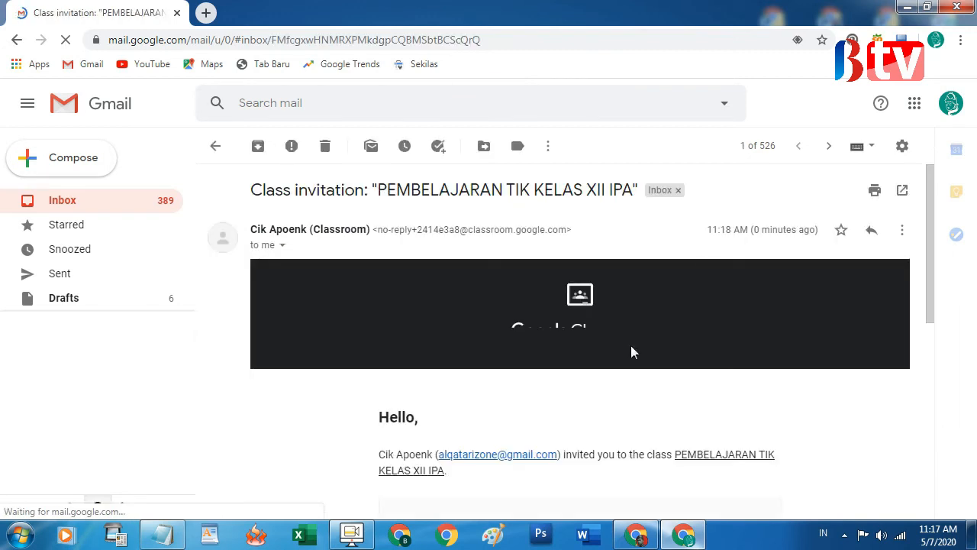
{"action": "scroll", "coordinate": [631, 347], "scroll_direction": "down", "scroll_amount": 10}
{"action": "scroll", "coordinate": [348, 338], "scroll_direction": "up", "scroll_amount": 3}
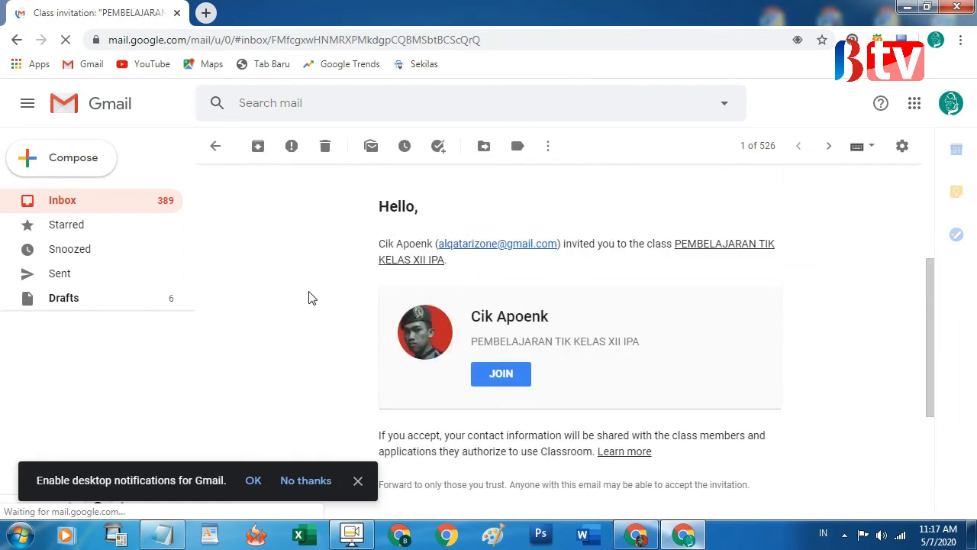
{"action": "scroll", "coordinate": [305, 260], "scroll_direction": "up", "scroll_amount": 1}
{"action": "scroll", "coordinate": [305, 265], "scroll_direction": "up", "scroll_amount": 2}
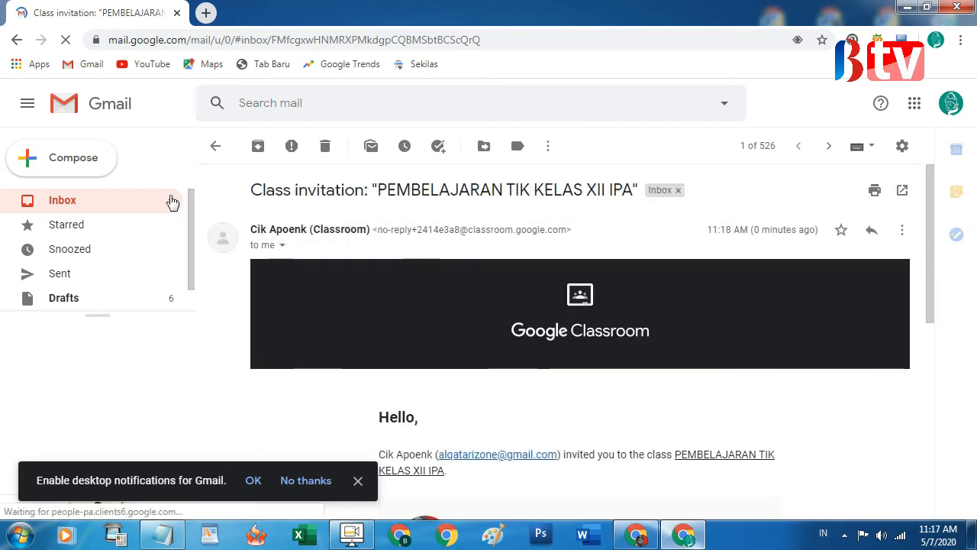
{"action": "scroll", "coordinate": [545, 405], "scroll_direction": "down", "scroll_amount": 4}
{"action": "scroll", "coordinate": [371, 356], "scroll_direction": "up", "scroll_amount": 1}
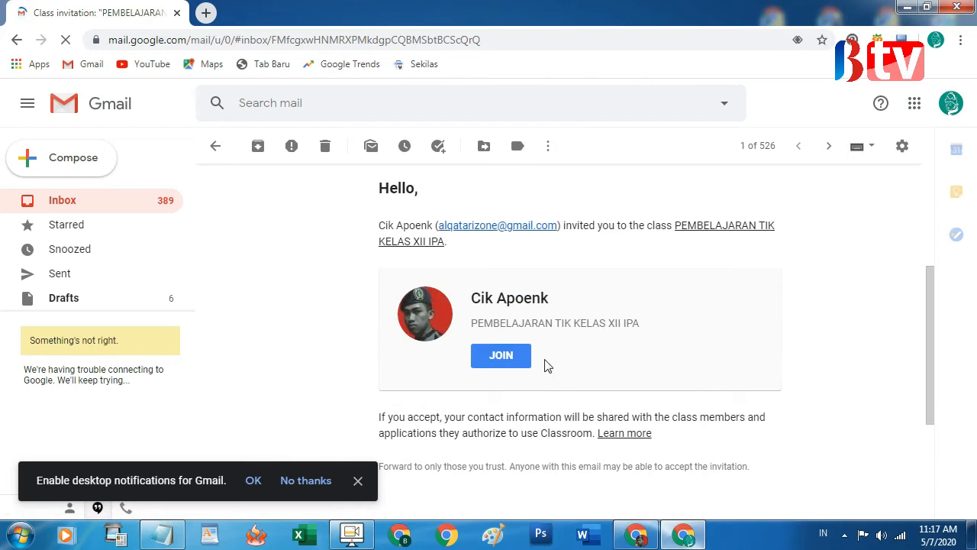
{"action": "left_click", "coordinate": [503, 357]}
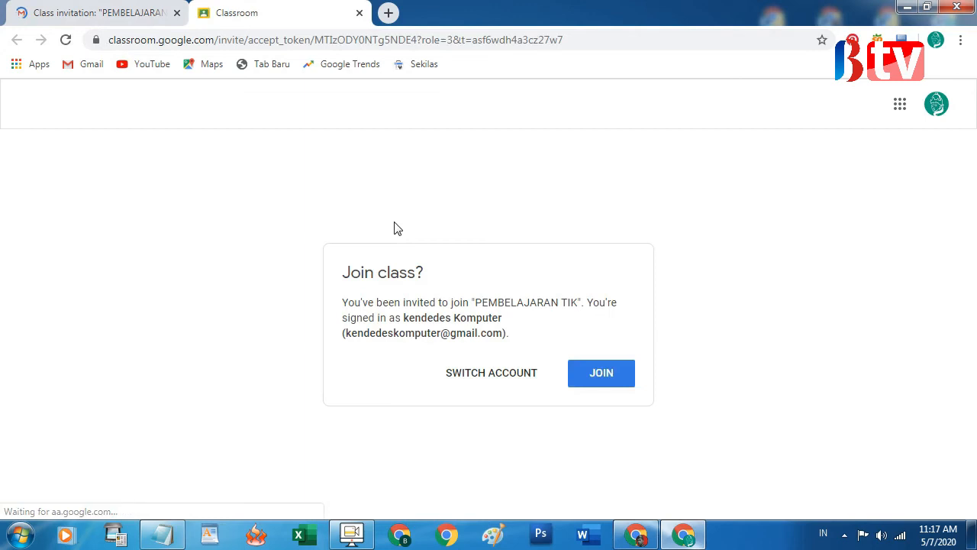
Join PEMBELAJARAN TIK as the student and look over its empty class stream
{"action": "left_click", "coordinate": [614, 373]}
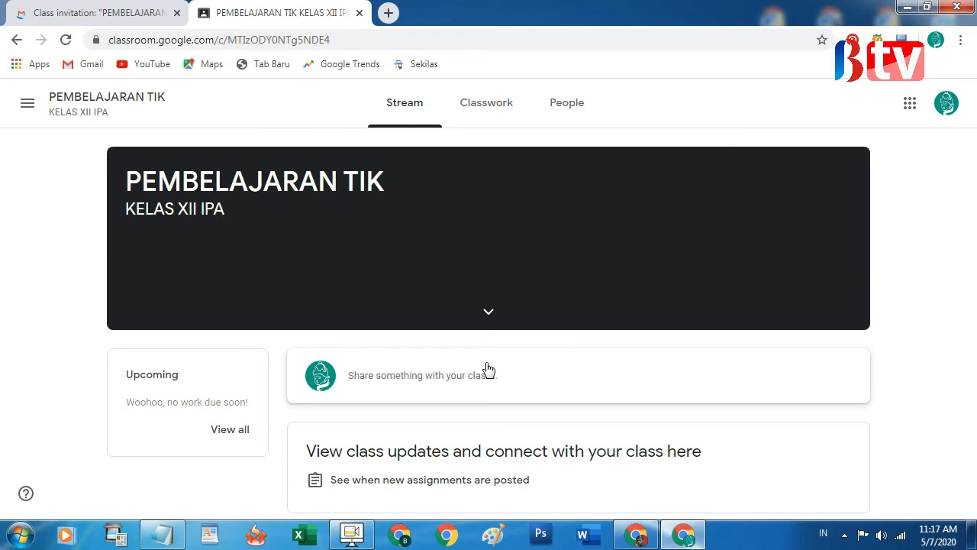
{"action": "left_click", "coordinate": [460, 377]}
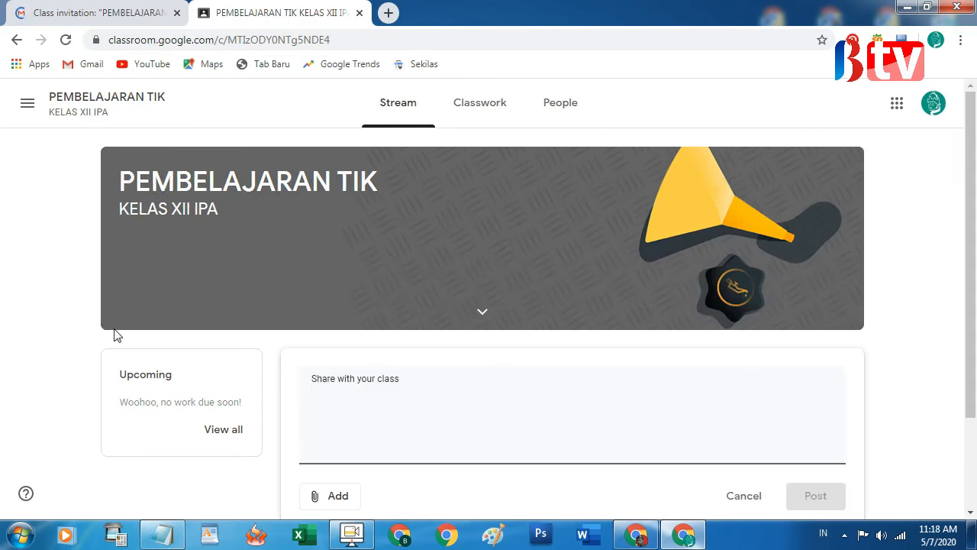
{"action": "scroll", "coordinate": [478, 399], "scroll_direction": "down", "scroll_amount": 2}
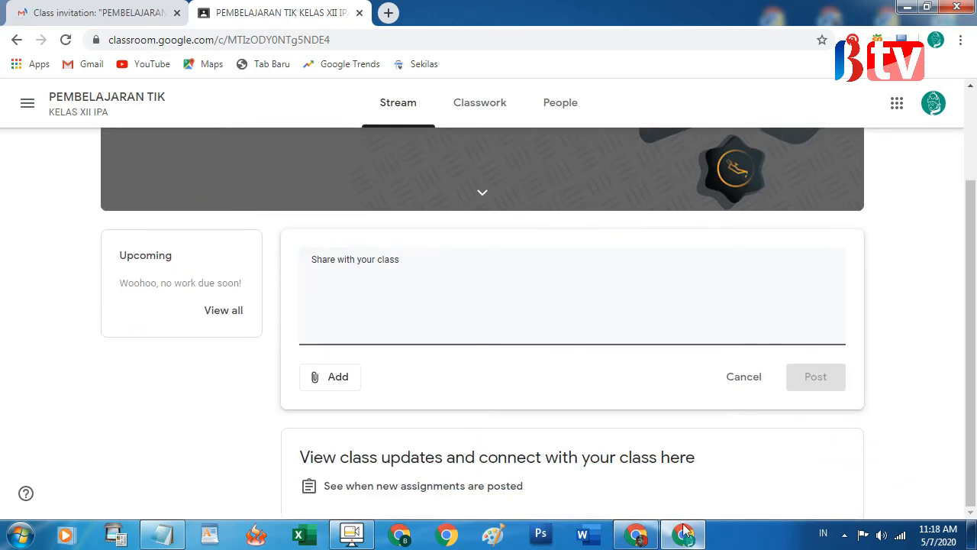
{"action": "left_click", "coordinate": [685, 530]}
{"action": "left_click", "coordinate": [640, 536]}
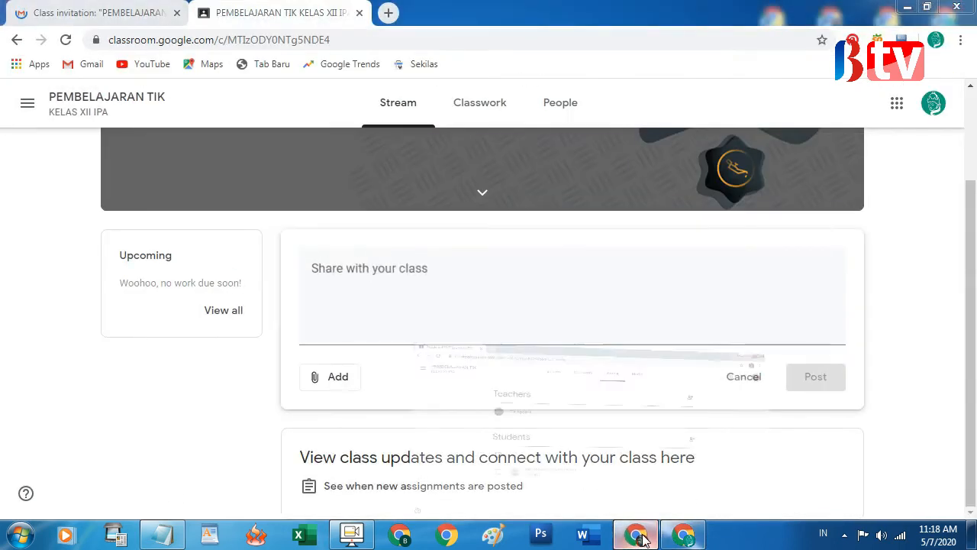
Reload the teacher's People page, tick the newly joined student, and glance at the Notepad topic list
{"action": "left_click", "coordinate": [66, 40]}
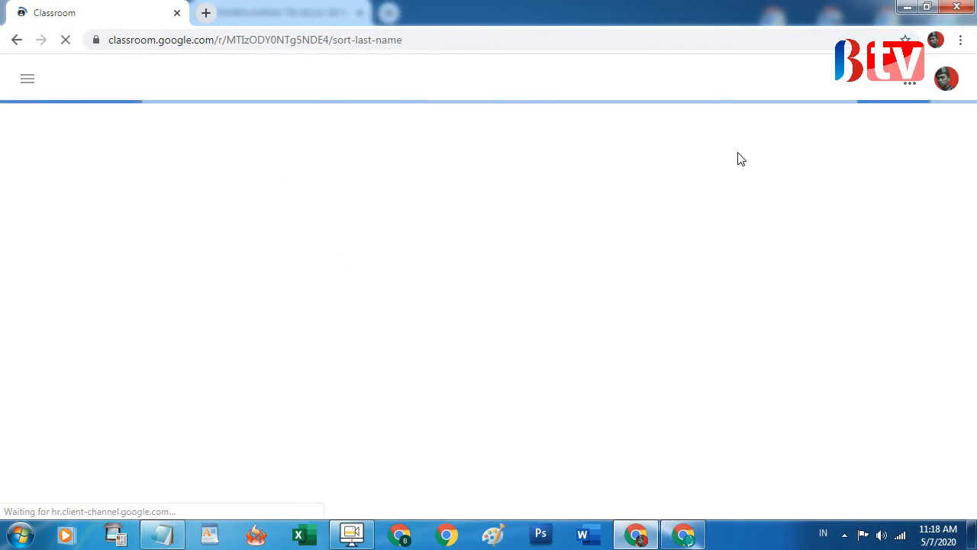
{"action": "left_click", "coordinate": [948, 80]}
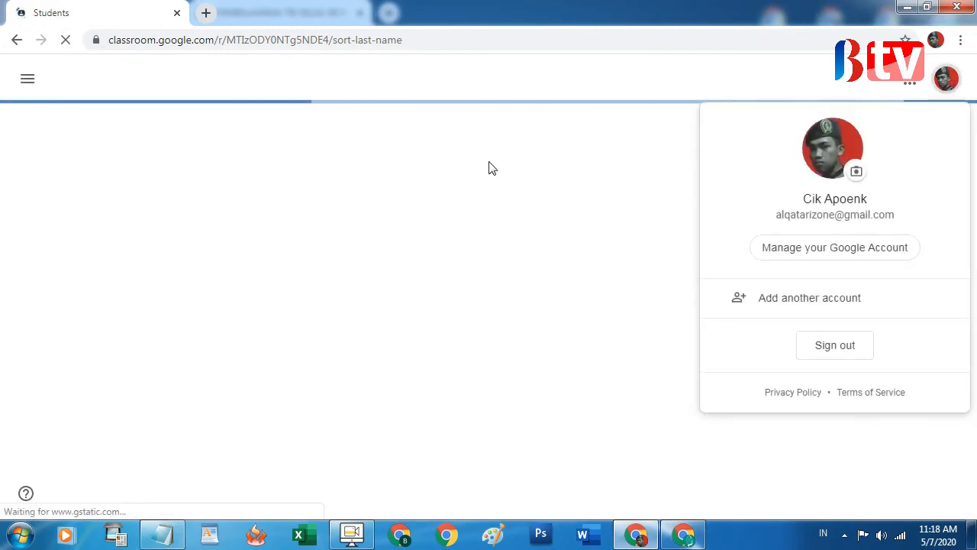
{"action": "left_click", "coordinate": [670, 222]}
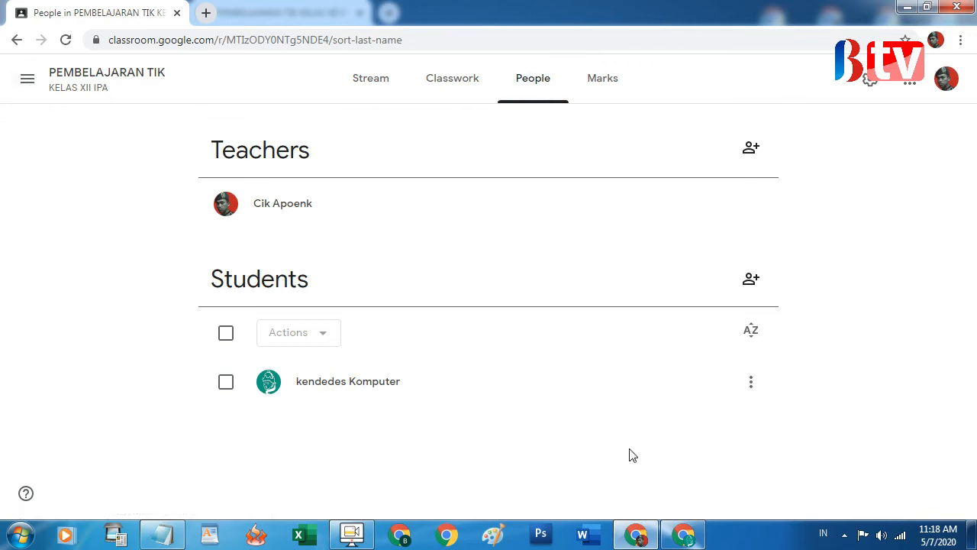
{"action": "left_click", "coordinate": [225, 384]}
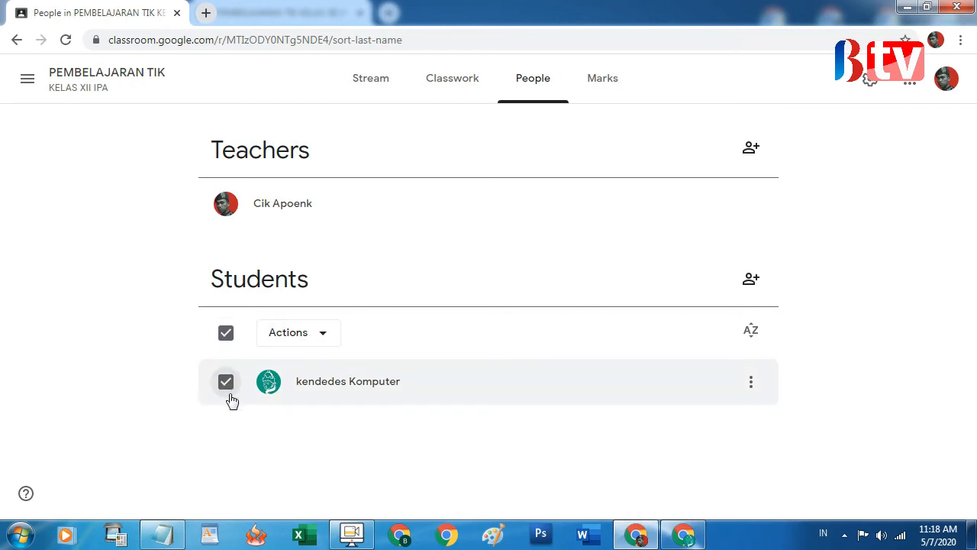
{"action": "left_click", "coordinate": [162, 535]}
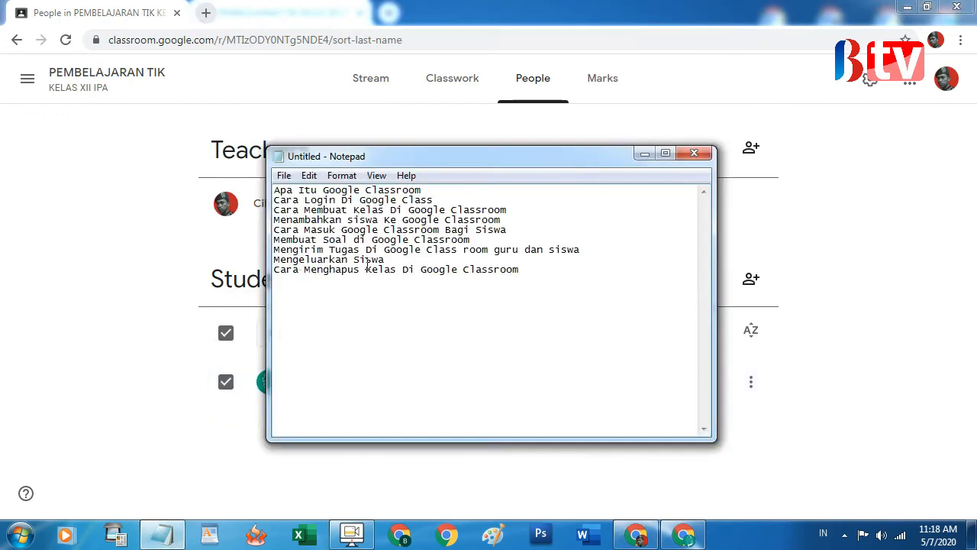
{"action": "left_click", "coordinate": [645, 153]}
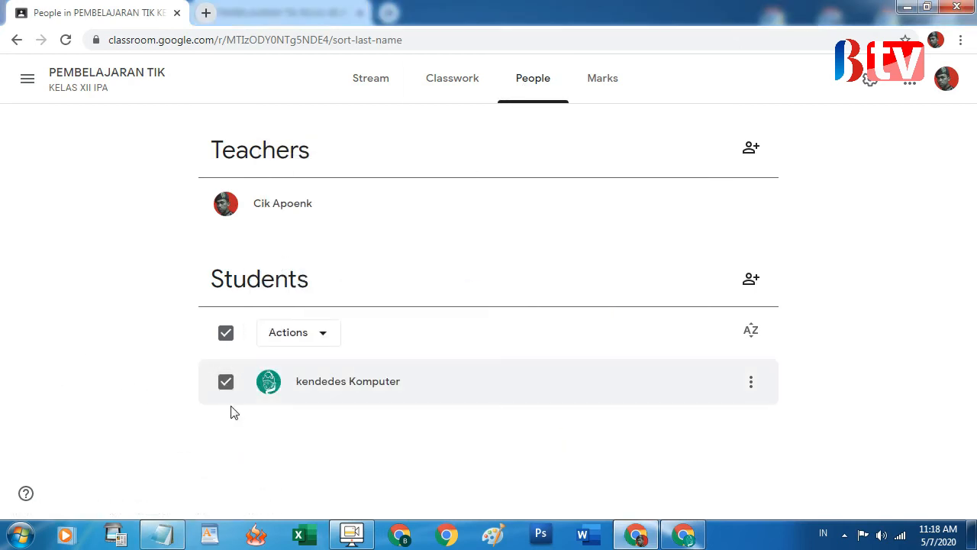
Remove the checked student from PEMBELAJARAN TIK through Actions > Remove and confirm
{"action": "left_click", "coordinate": [225, 383]}
{"action": "left_click", "coordinate": [226, 383]}
{"action": "left_click", "coordinate": [282, 336]}
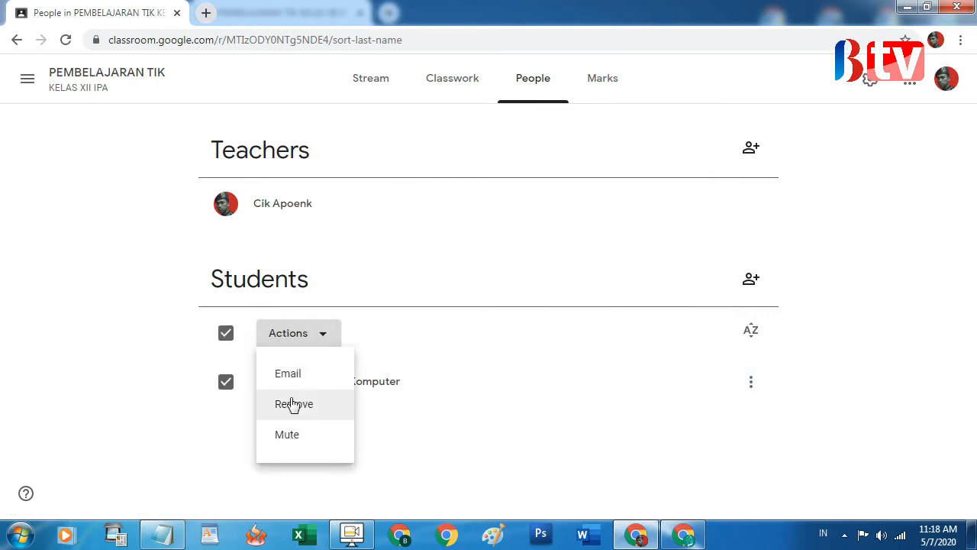
{"action": "left_click", "coordinate": [292, 407]}
{"action": "left_click", "coordinate": [622, 332]}
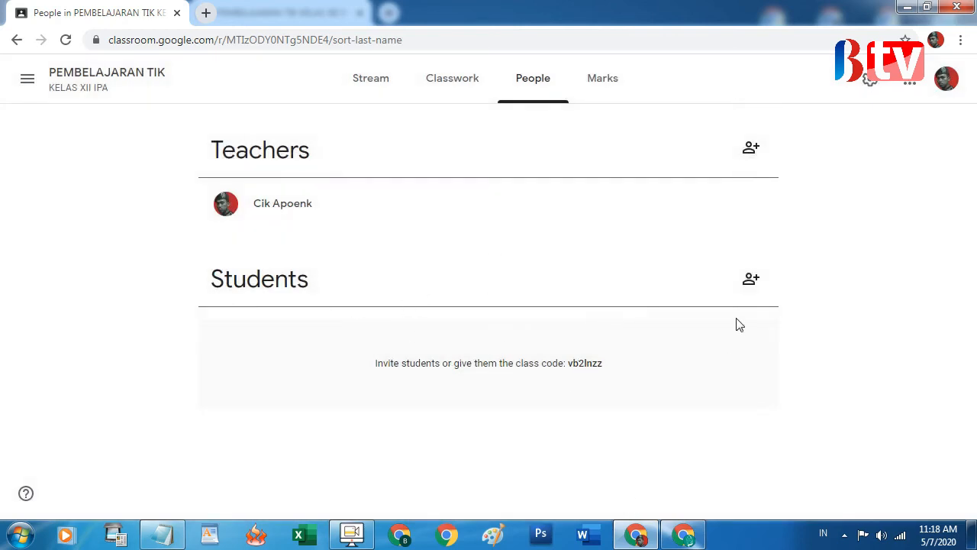
Reload the student's stream to verify the class is gone, then return to the teacher's People page
{"action": "left_click", "coordinate": [685, 536]}
{"action": "left_click", "coordinate": [686, 536]}
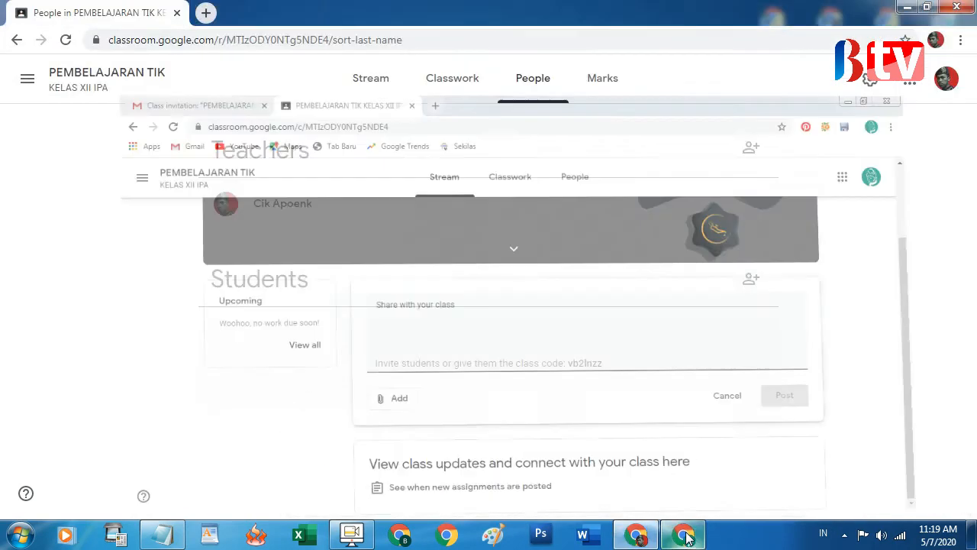
{"action": "left_click", "coordinate": [683, 536]}
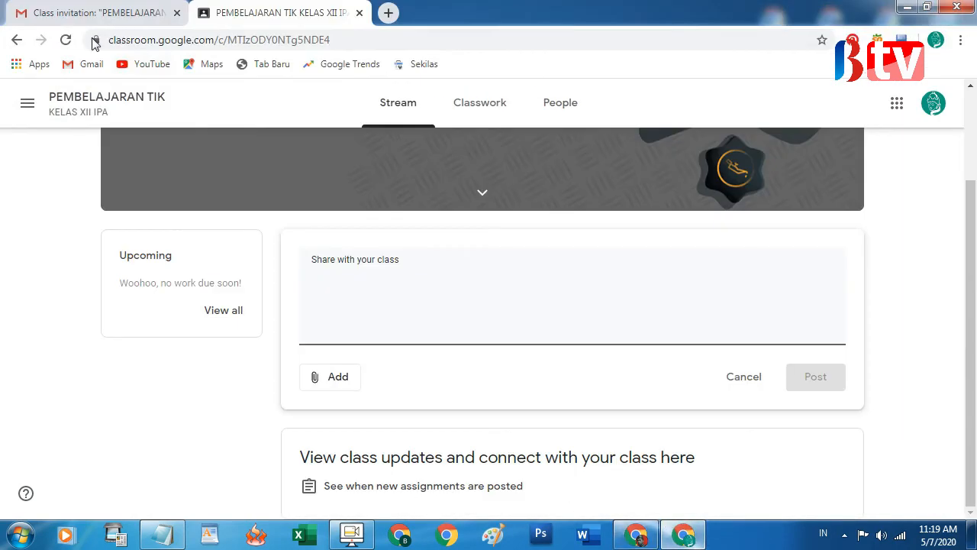
{"action": "left_click", "coordinate": [65, 41]}
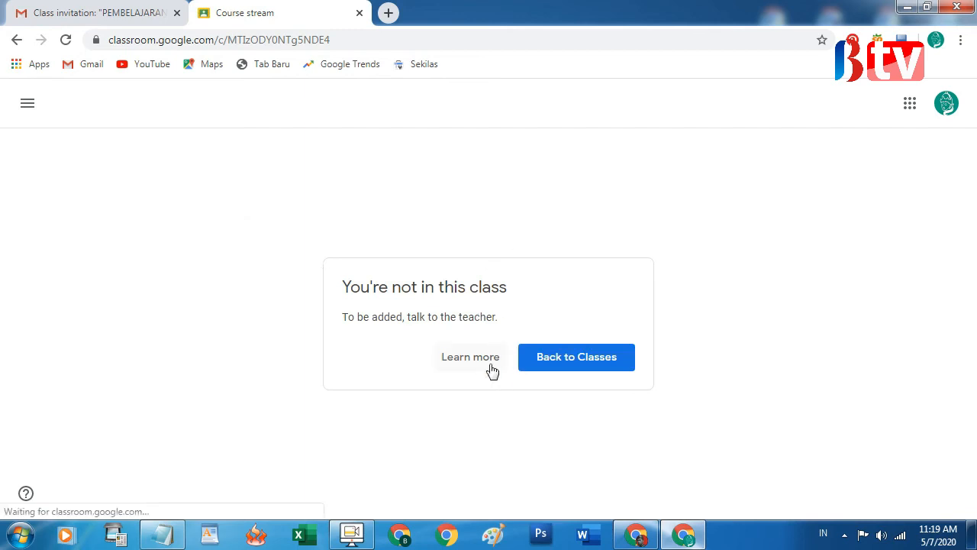
{"action": "left_click", "coordinate": [520, 358]}
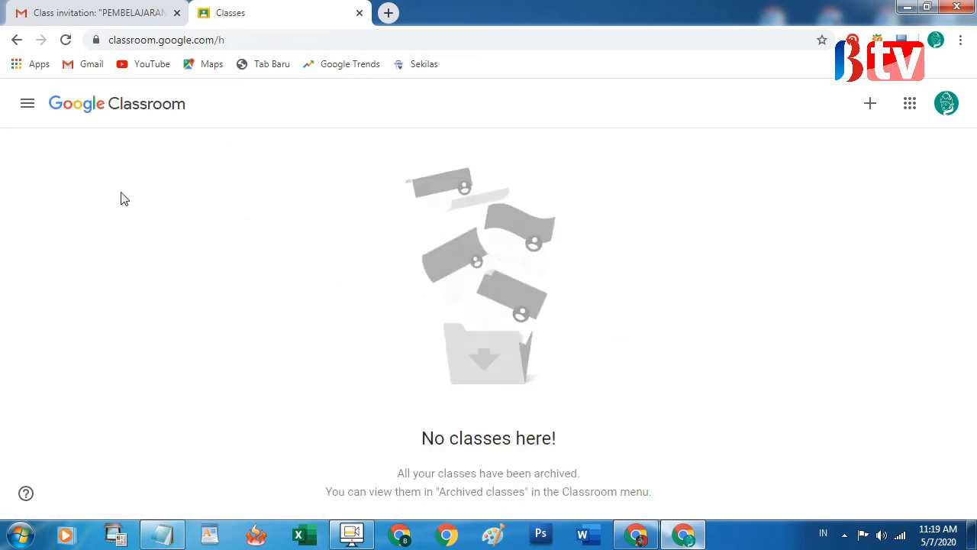
{"action": "left_click", "coordinate": [636, 534]}
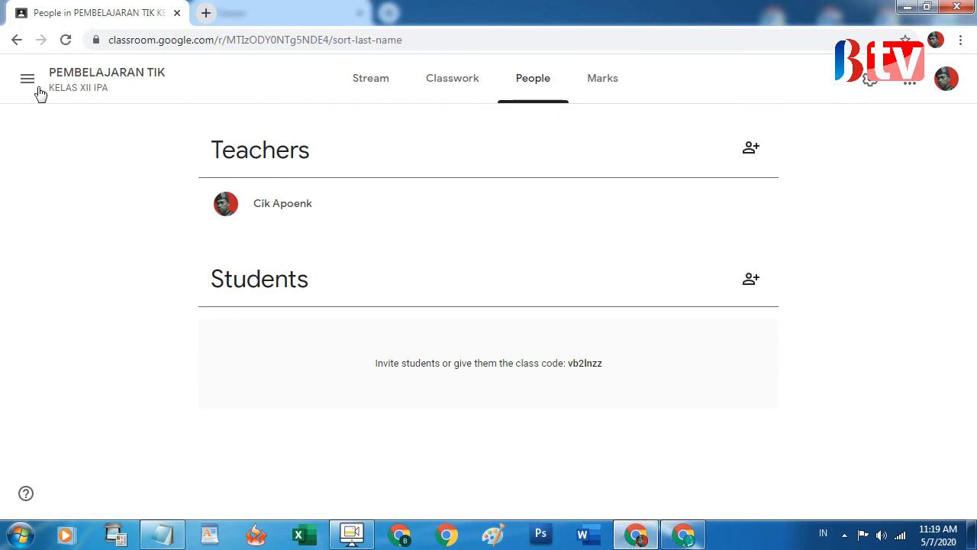
Copy the PEMBELAJARAN TIK class code from the enlarged code display on the teacher's stream
{"action": "left_click", "coordinate": [17, 42]}
{"action": "left_click", "coordinate": [86, 79]}
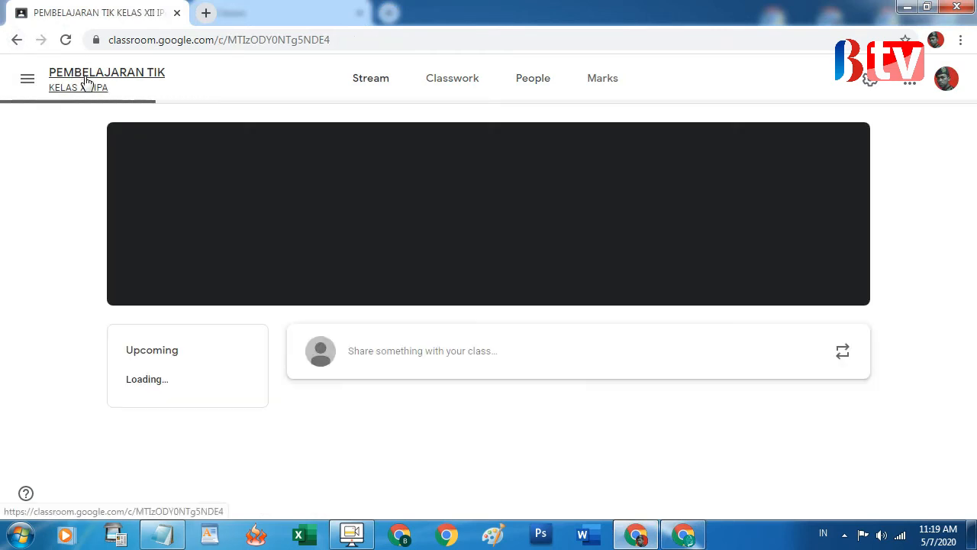
{"action": "left_click", "coordinate": [225, 211]}
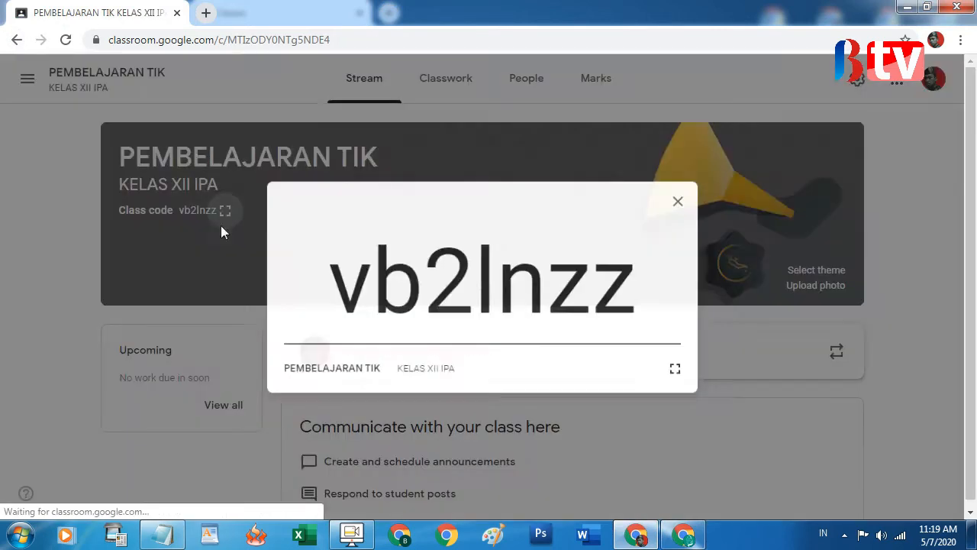
{"action": "left_click_drag", "start_coordinate": [325, 292], "coordinate": [649, 297]}
{"action": "right_click", "coordinate": [605, 294]}
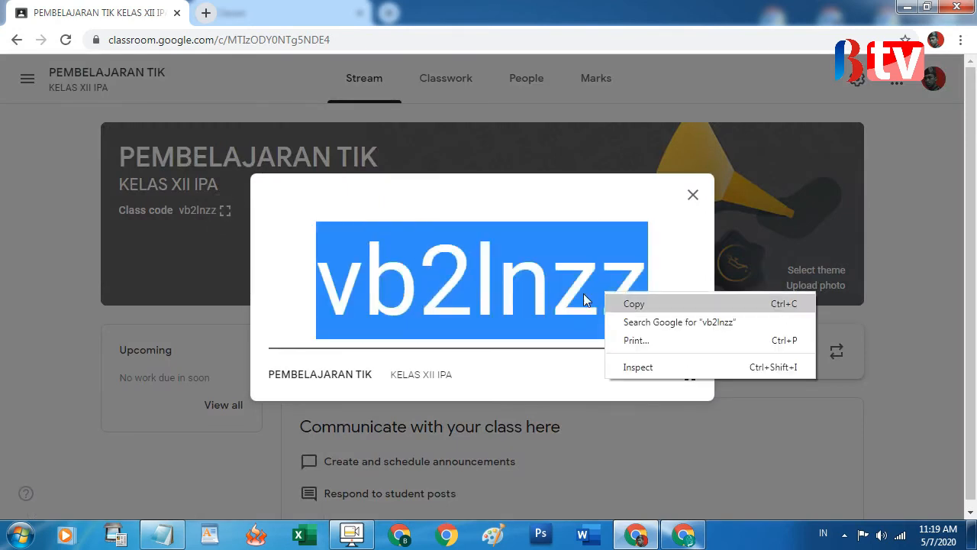
{"action": "left_click", "coordinate": [648, 307]}
{"action": "left_click", "coordinate": [698, 538]}
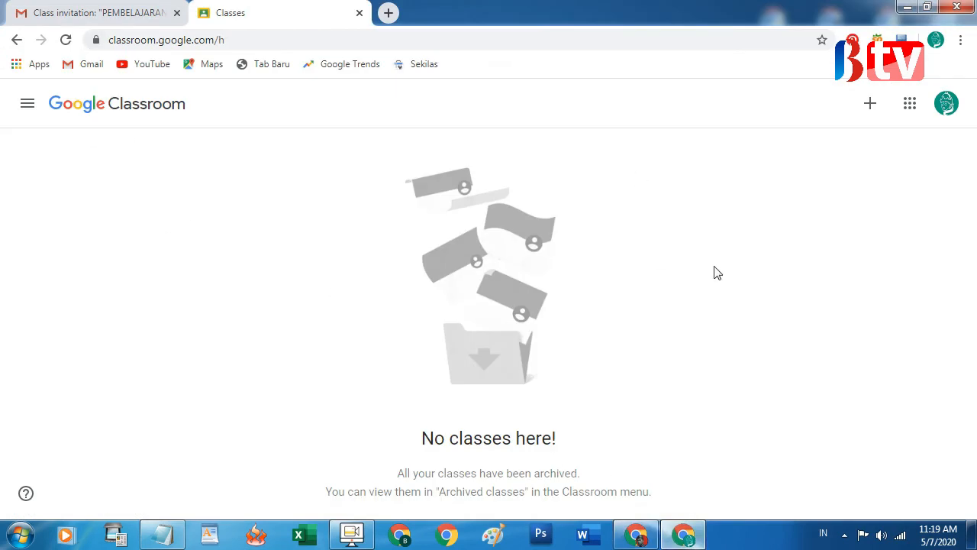
Paste the copied class code into Join class and rejoin PEMBELAJARAN TIK as the student
{"action": "left_click", "coordinate": [870, 105]}
{"action": "left_click", "coordinate": [855, 137]}
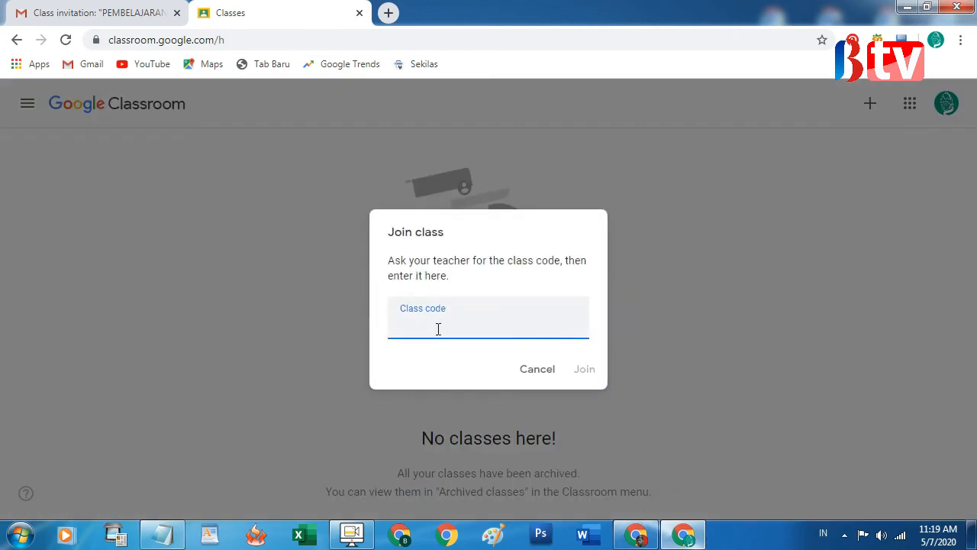
{"action": "right_click", "coordinate": [438, 329]}
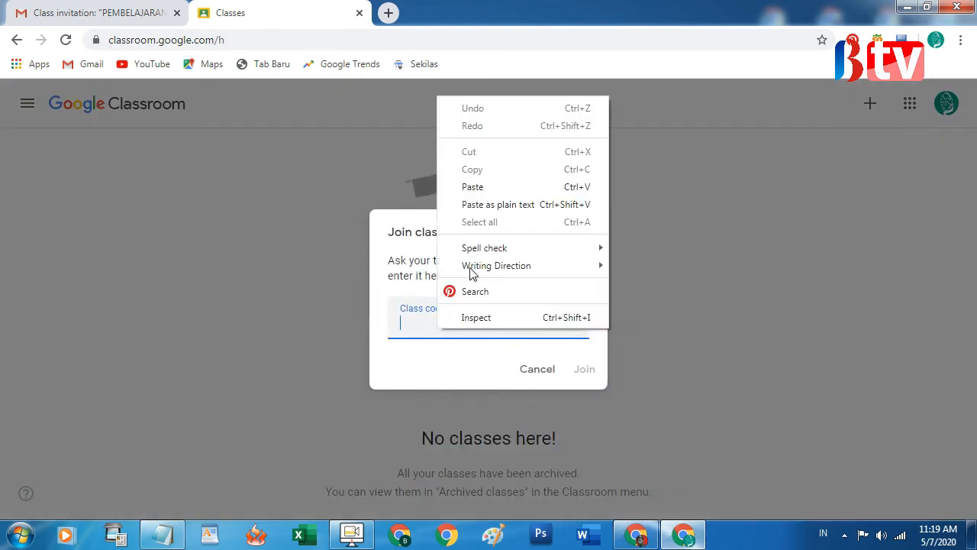
{"action": "left_click", "coordinate": [482, 186]}
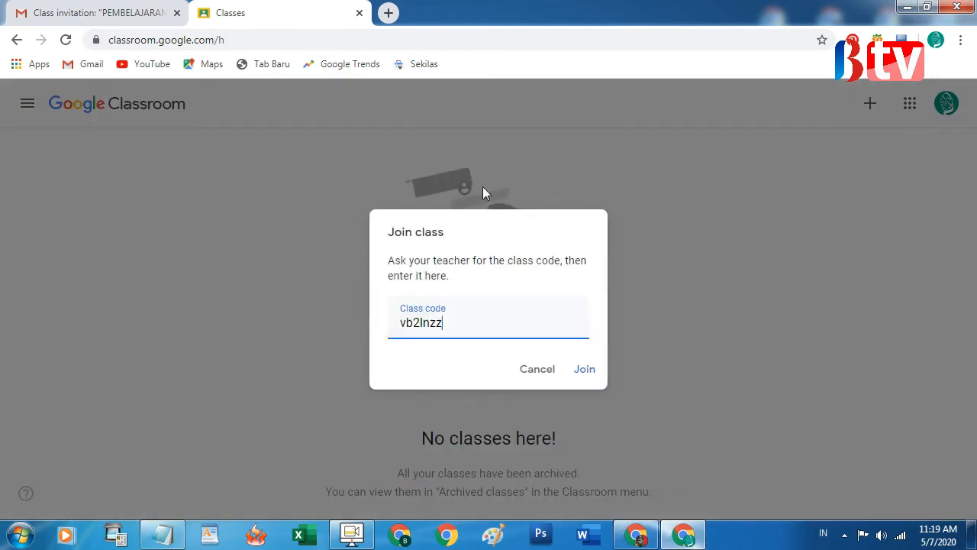
{"action": "left_click", "coordinate": [584, 370]}
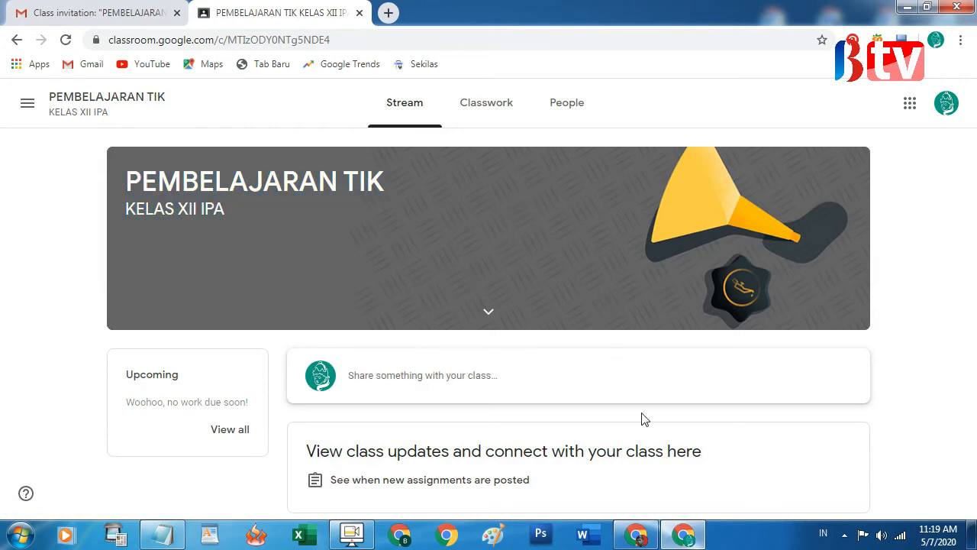
In the teacher's window, open the People tab and reload it to show the rejoined student
{"action": "left_click", "coordinate": [638, 535]}
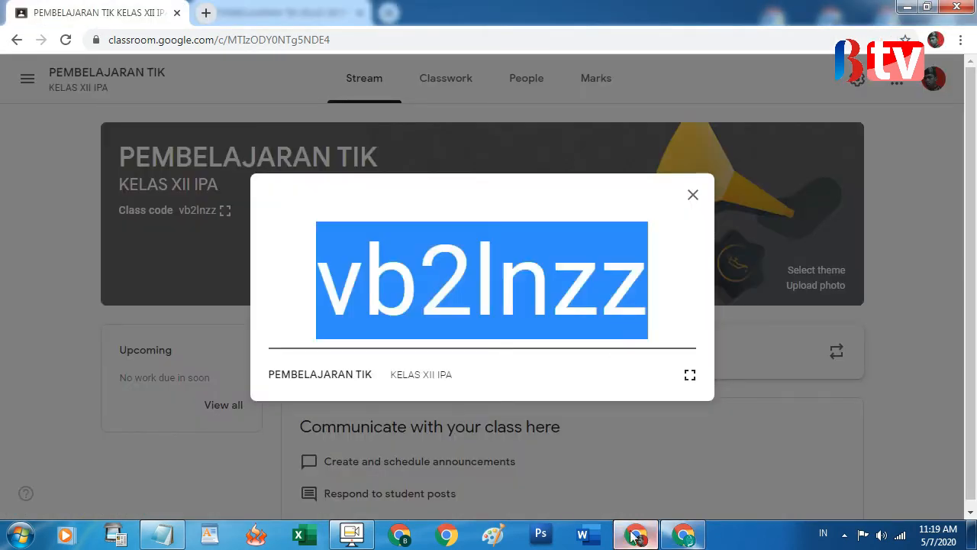
{"action": "left_click", "coordinate": [691, 196]}
{"action": "left_click", "coordinate": [540, 90]}
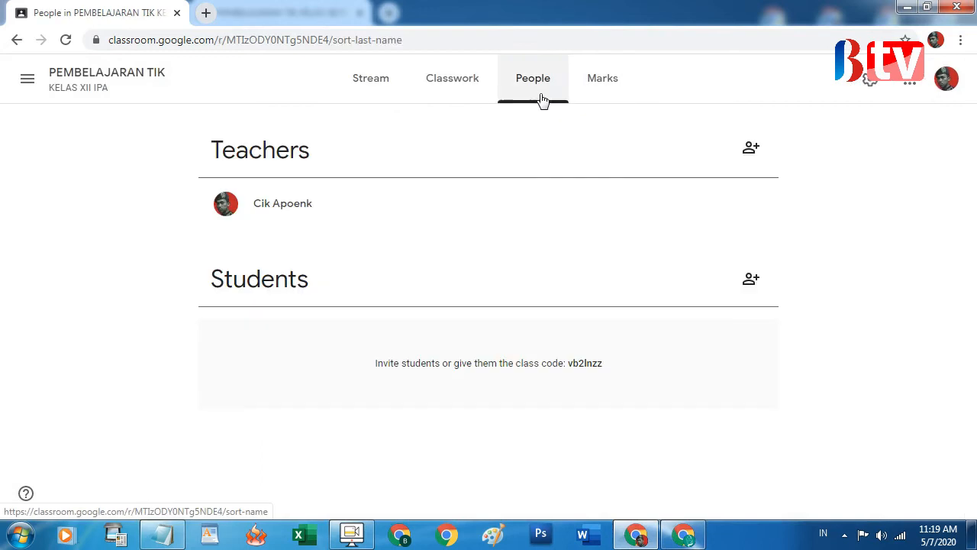
{"action": "left_click", "coordinate": [64, 39]}
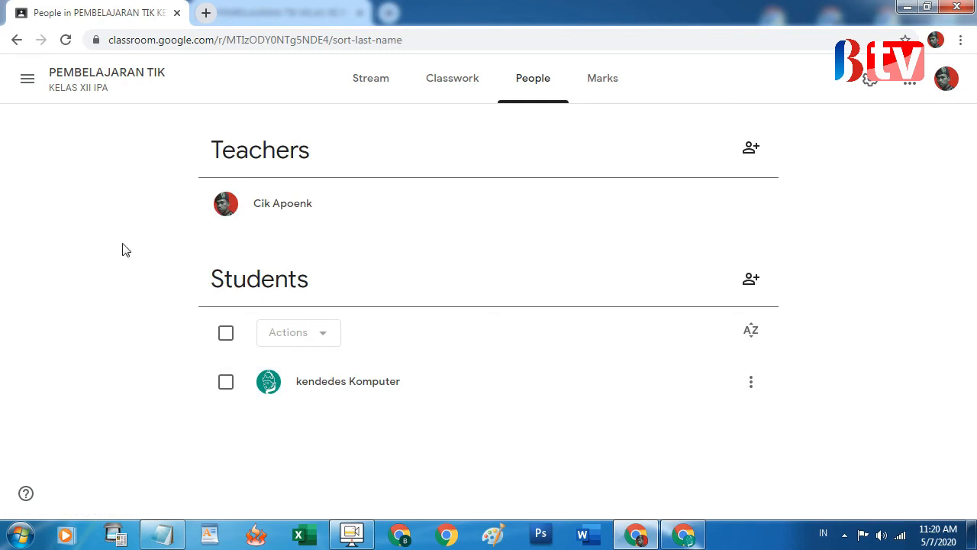
{"action": "left_click", "coordinate": [162, 534]}
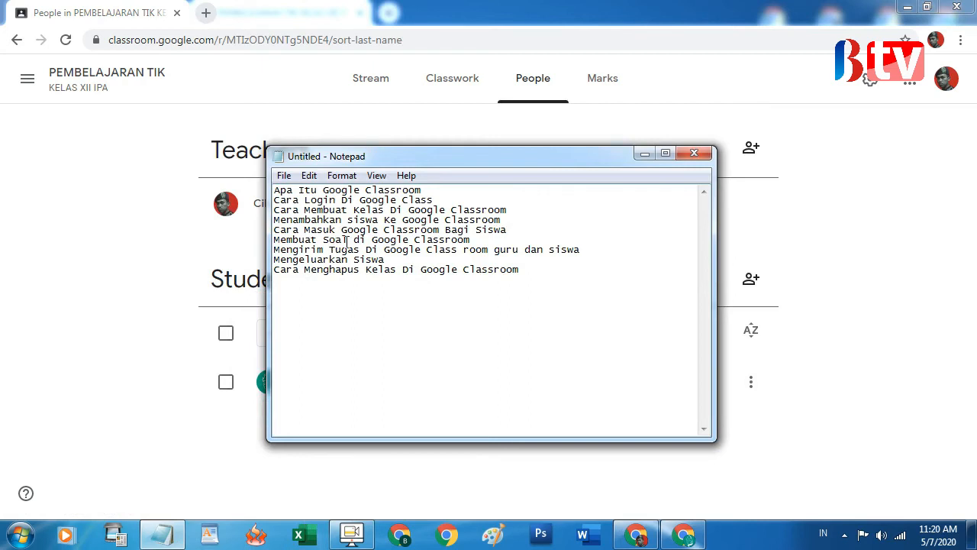
{"action": "left_click", "coordinate": [111, 247]}
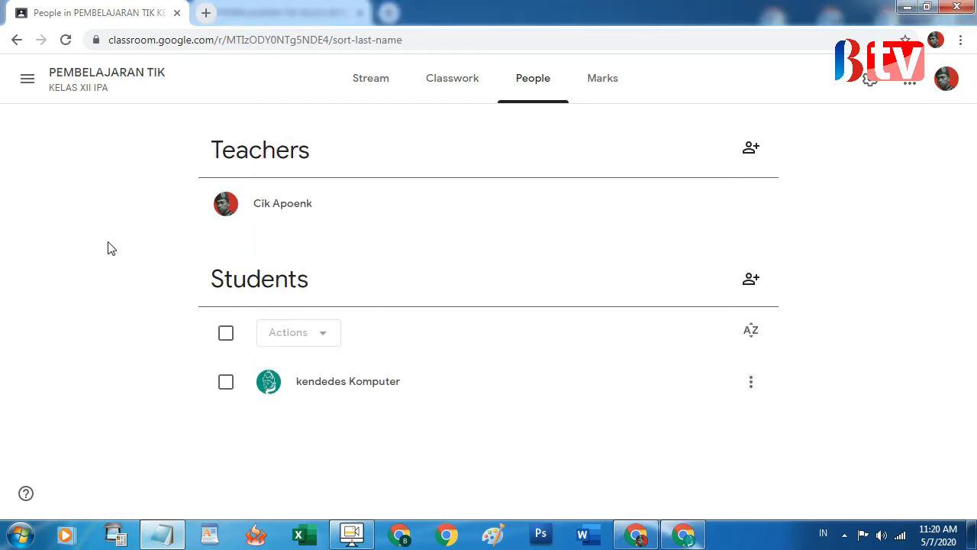
Open PEMBELAJARAN TIK's Classwork page and check the Create menu before dismissing it
{"action": "left_click", "coordinate": [449, 88]}
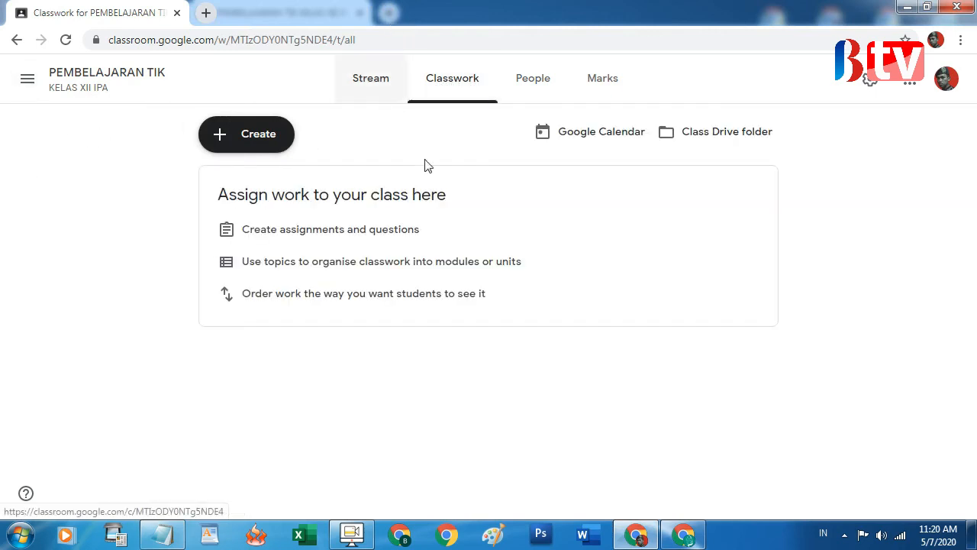
{"action": "left_click", "coordinate": [242, 145]}
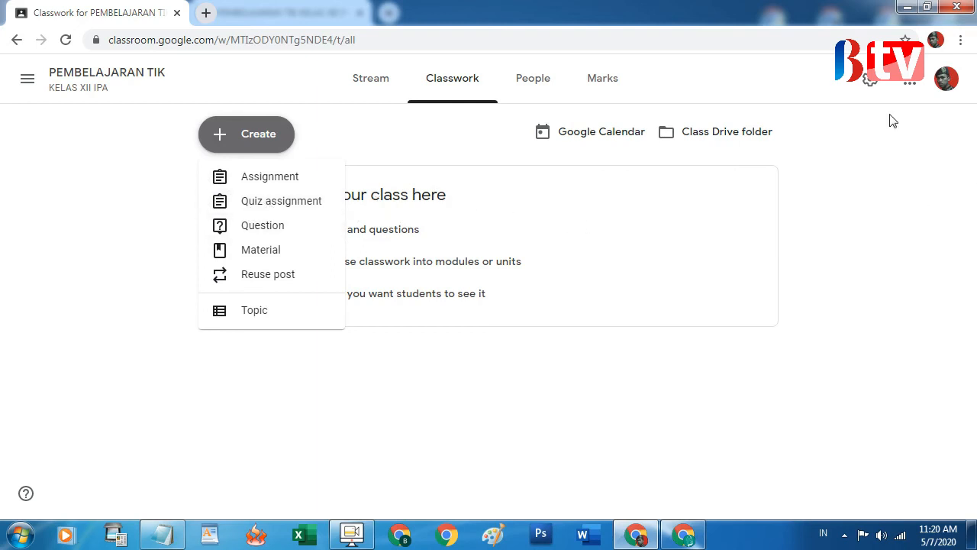
{"action": "left_click", "coordinate": [31, 80]}
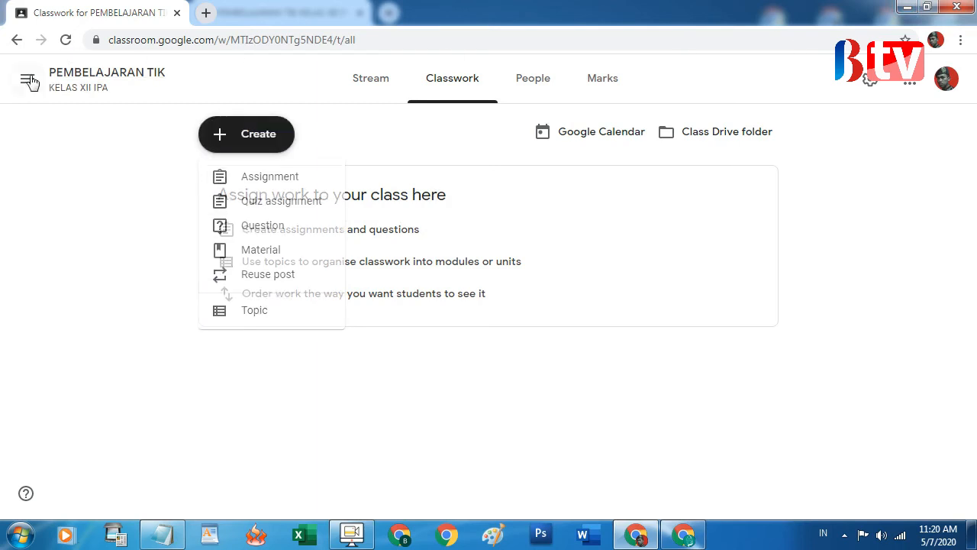
Switch to KELAS PEMBELAJARAN TIK from the class list and scroll through its stream
{"action": "left_click", "coordinate": [38, 81]}
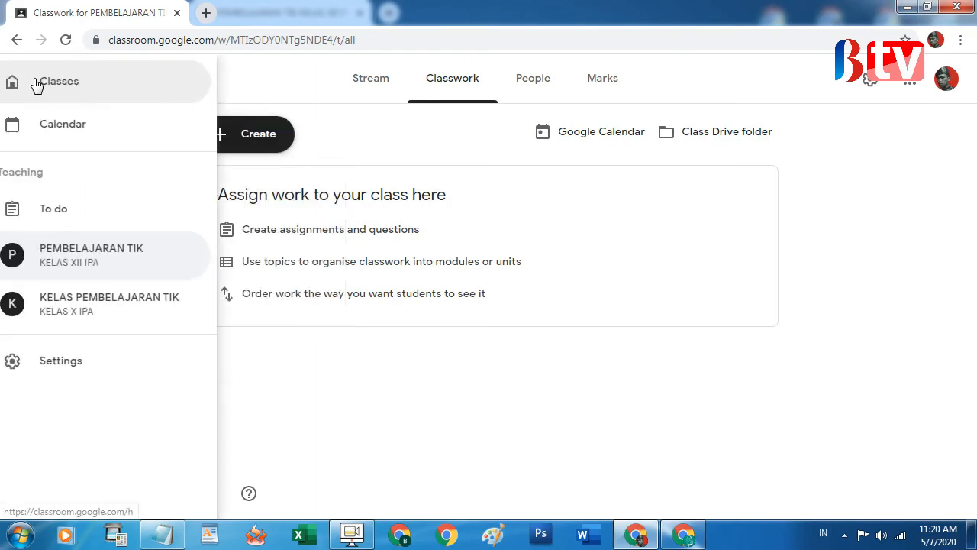
{"action": "left_click", "coordinate": [61, 301]}
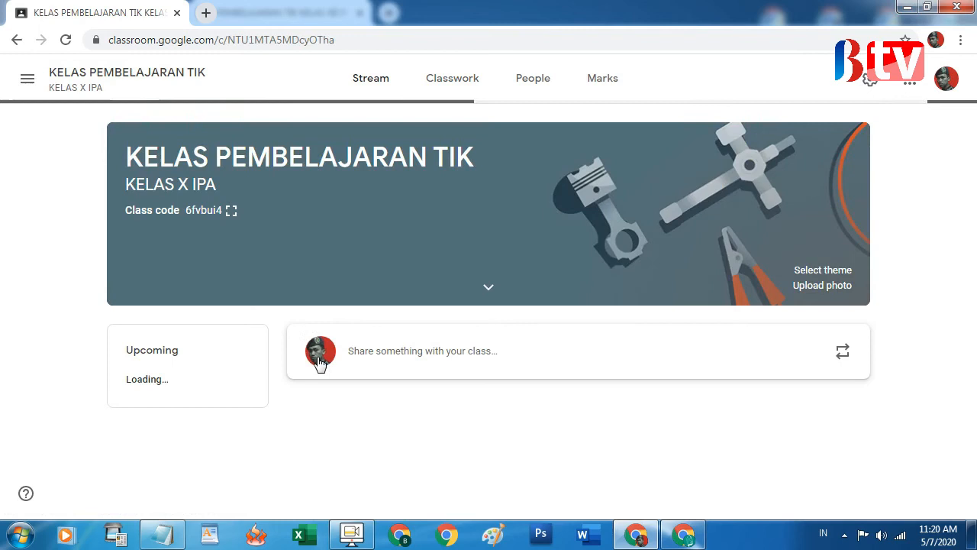
{"action": "scroll", "coordinate": [298, 356], "scroll_direction": "down", "scroll_amount": 2}
{"action": "scroll", "coordinate": [300, 357], "scroll_direction": "up", "scroll_amount": 2}
{"action": "scroll", "coordinate": [299, 356], "scroll_direction": "down", "scroll_amount": 2}
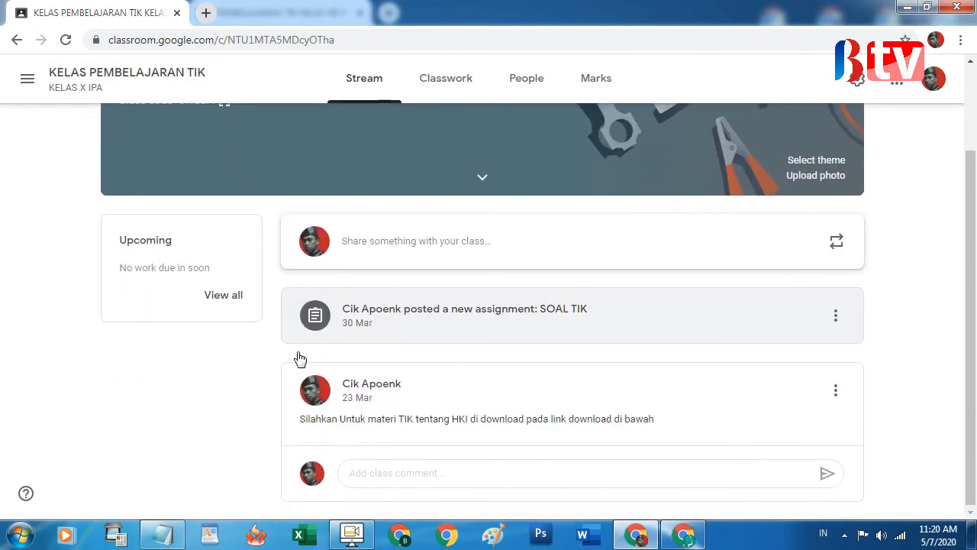
{"action": "scroll", "coordinate": [478, 377], "scroll_direction": "up", "scroll_amount": 1}
{"action": "scroll", "coordinate": [494, 381], "scroll_direction": "down", "scroll_amount": 1}
{"action": "scroll", "coordinate": [481, 270], "scroll_direction": "up", "scroll_amount": 1}
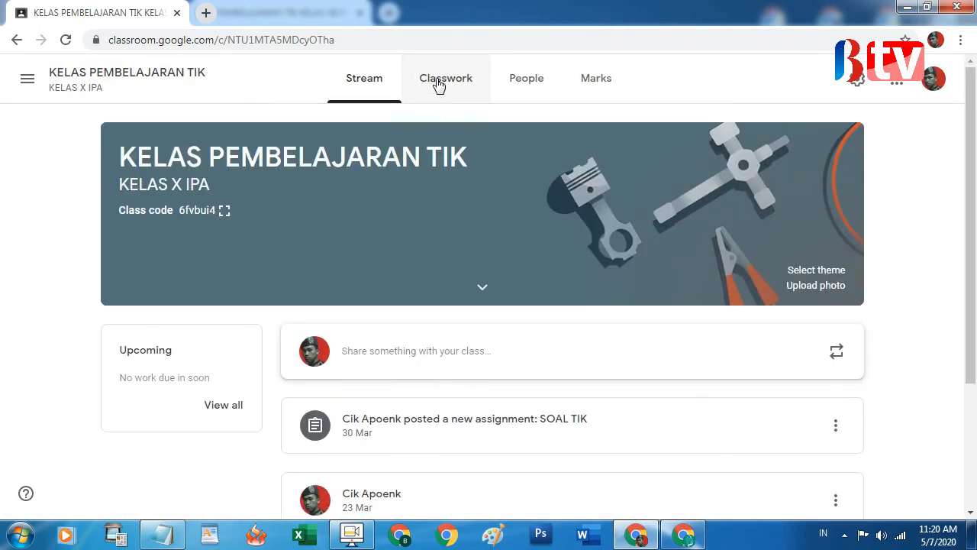
Check the Soal UAS TIK quiz form attached to the SOAL TIK assignment, then go back
{"action": "left_click", "coordinate": [436, 83]}
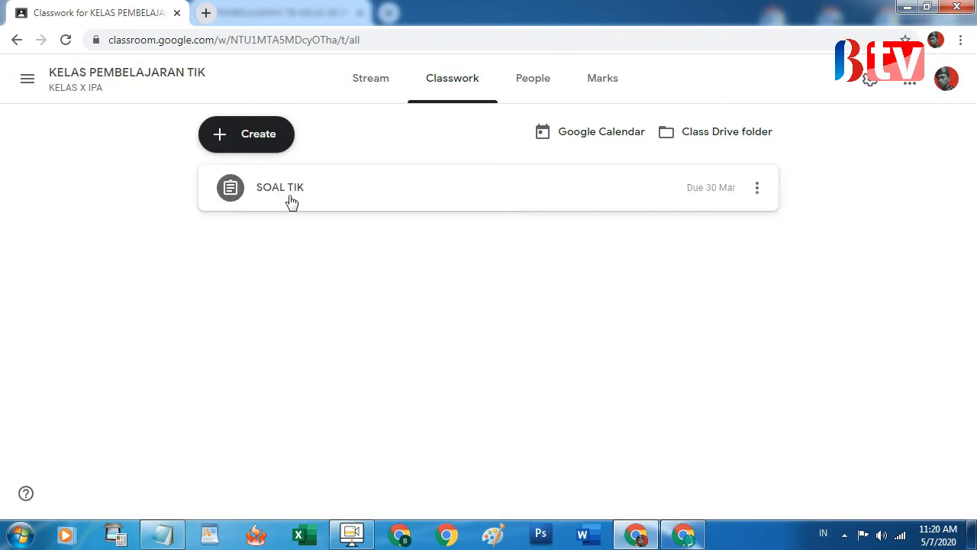
{"action": "left_click", "coordinate": [275, 196]}
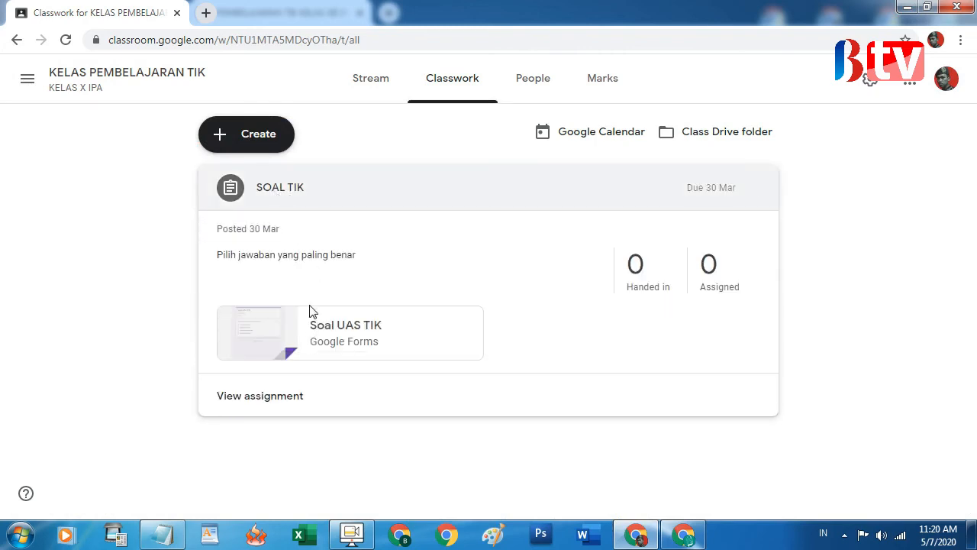
{"action": "left_click", "coordinate": [344, 333]}
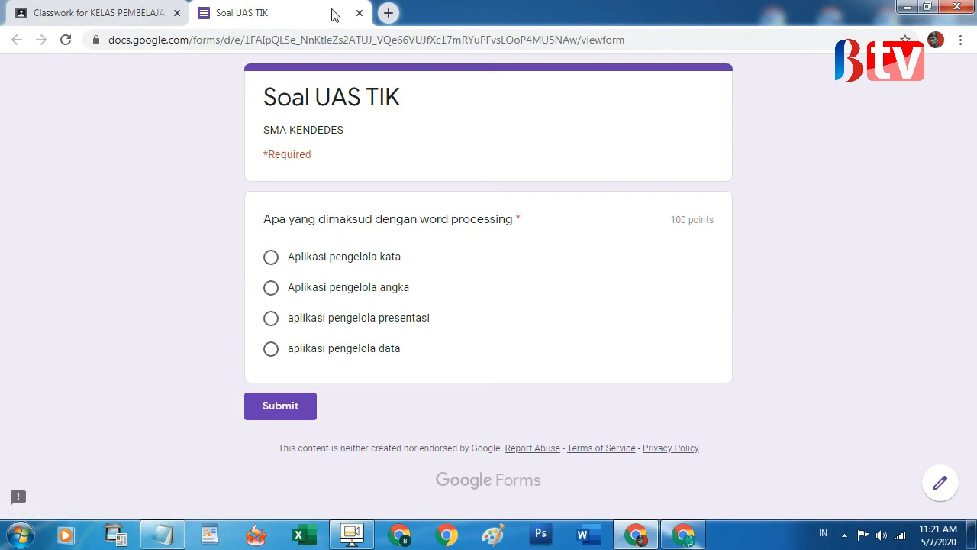
{"action": "left_click", "coordinate": [359, 13]}
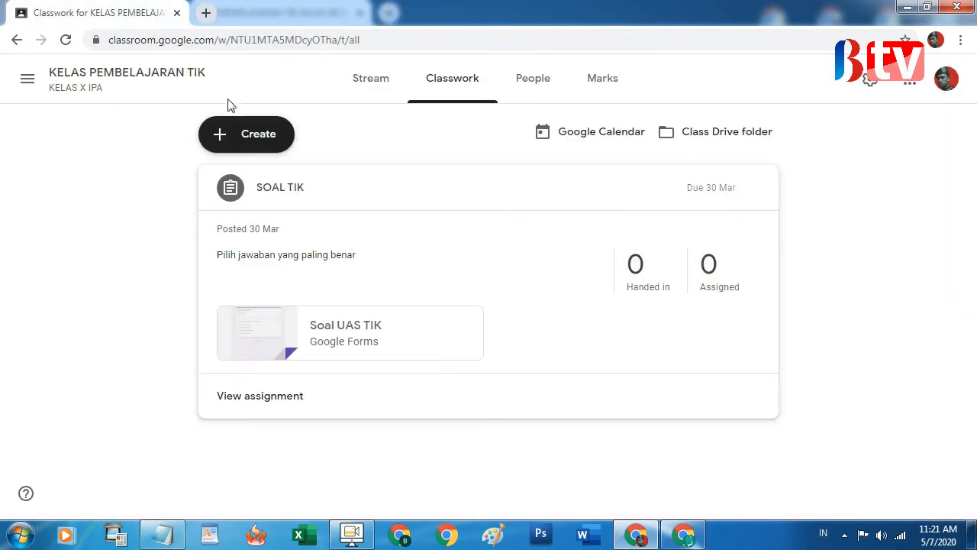
{"action": "left_click", "coordinate": [16, 41]}
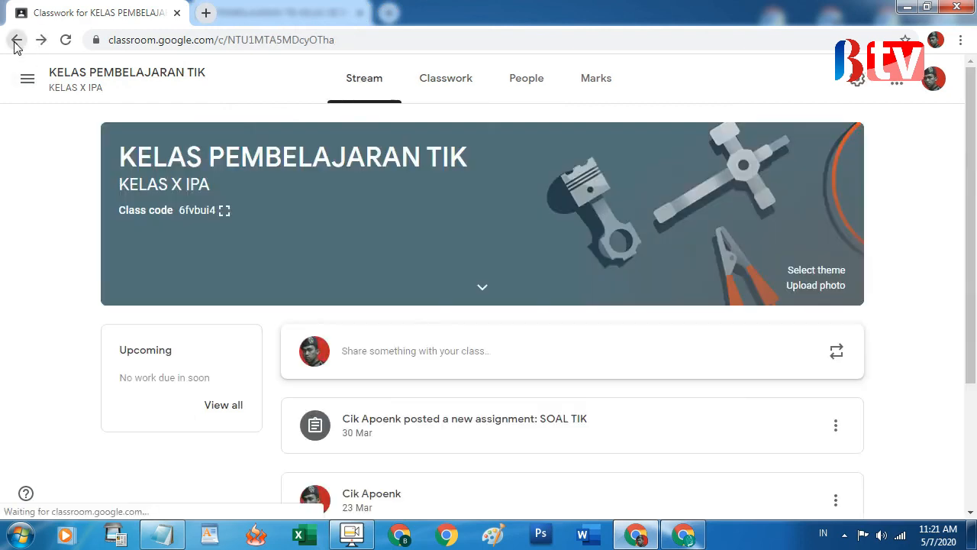
Switch to the PEMBELAJARAN TIK class and open its Classwork page
{"action": "left_click", "coordinate": [27, 79]}
{"action": "left_click", "coordinate": [107, 252]}
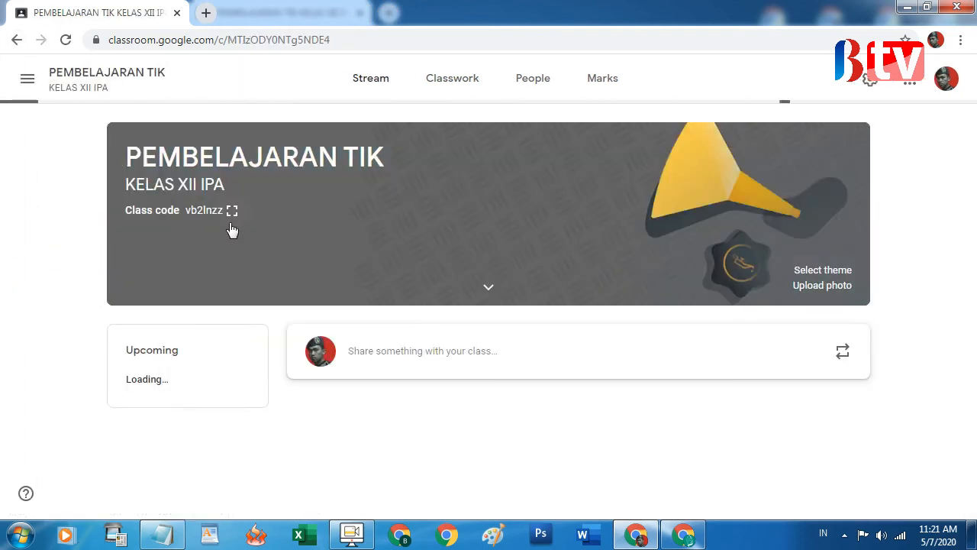
{"action": "left_click", "coordinate": [436, 81]}
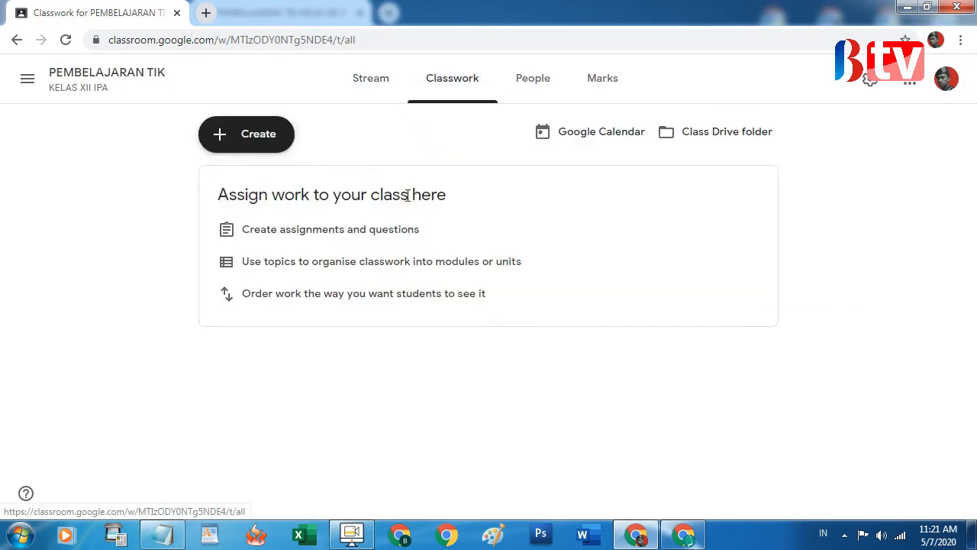
Create a quiz assignment titled SOAL TIK COREL DRAW and open its Blank Quiz form
{"action": "left_click", "coordinate": [244, 138]}
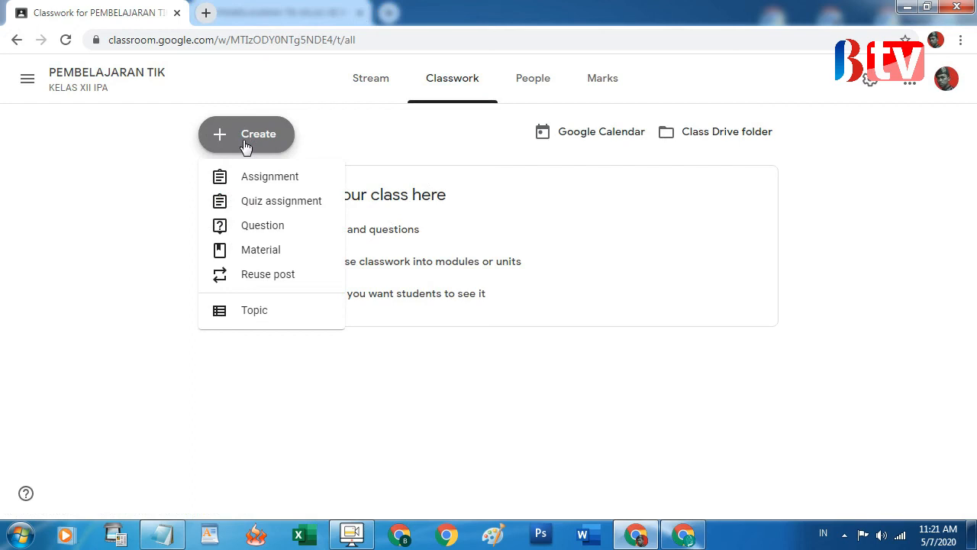
{"action": "left_click", "coordinate": [282, 209]}
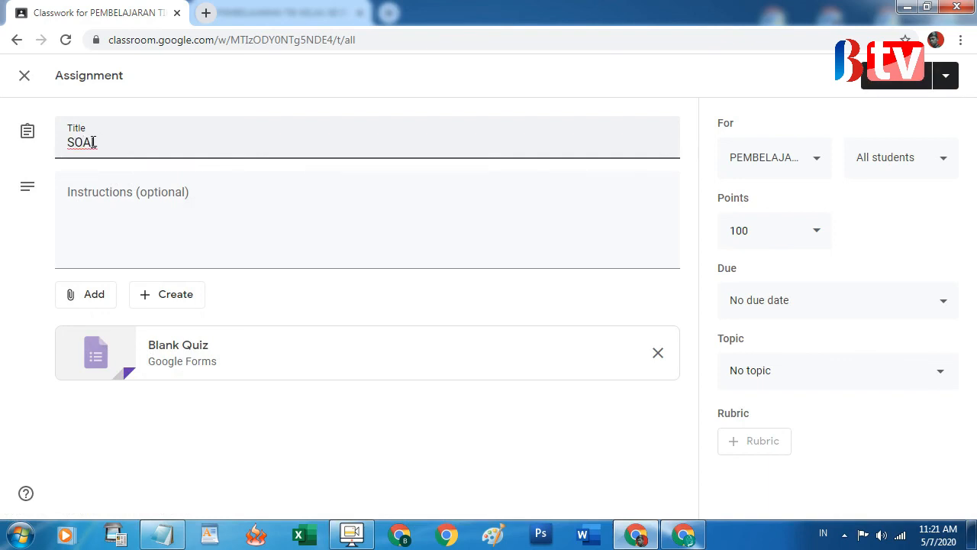
{"action": "type", "text": "TIK COREL DRAWA"}
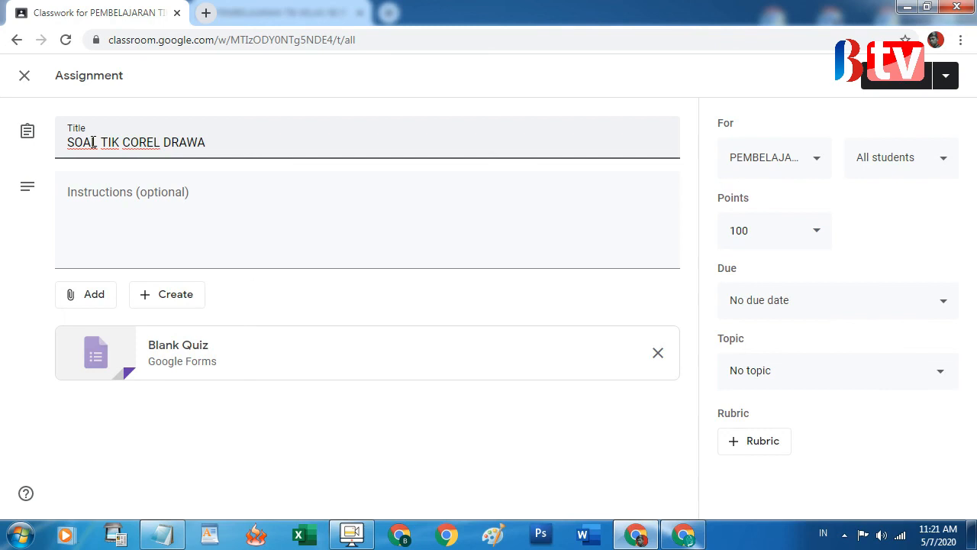
{"action": "key", "text": "BackSpace"}
{"action": "left_click", "coordinate": [190, 198]}
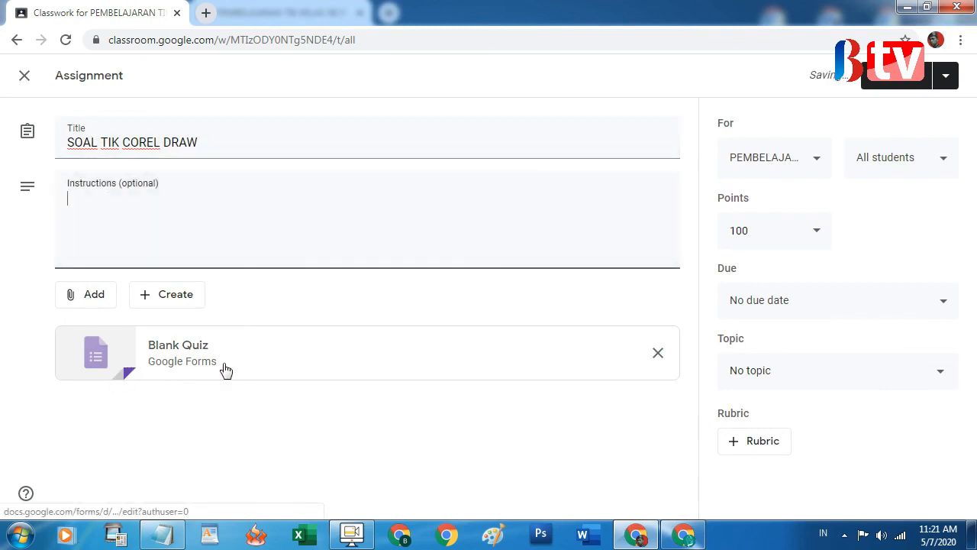
{"action": "left_click", "coordinate": [162, 351]}
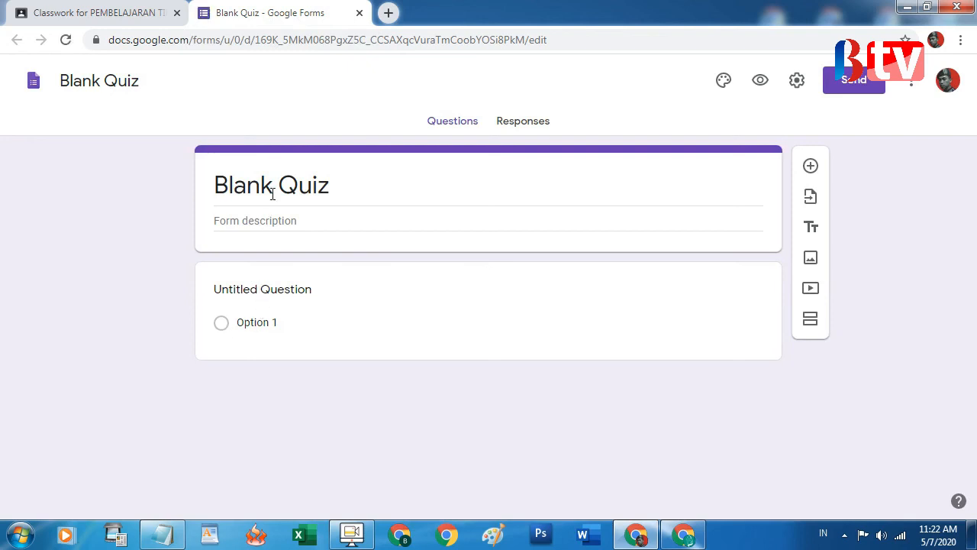
Rename the Blank Quiz form title to SOAL UAS TIK
{"action": "left_click_drag", "start_coordinate": [216, 178], "coordinate": [364, 189]}
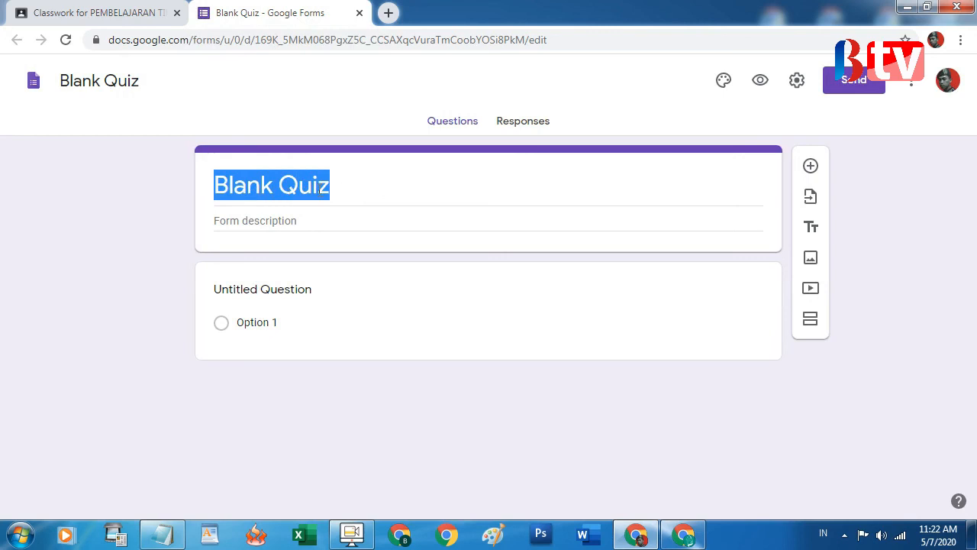
{"action": "type", "text": "SOAL U"}
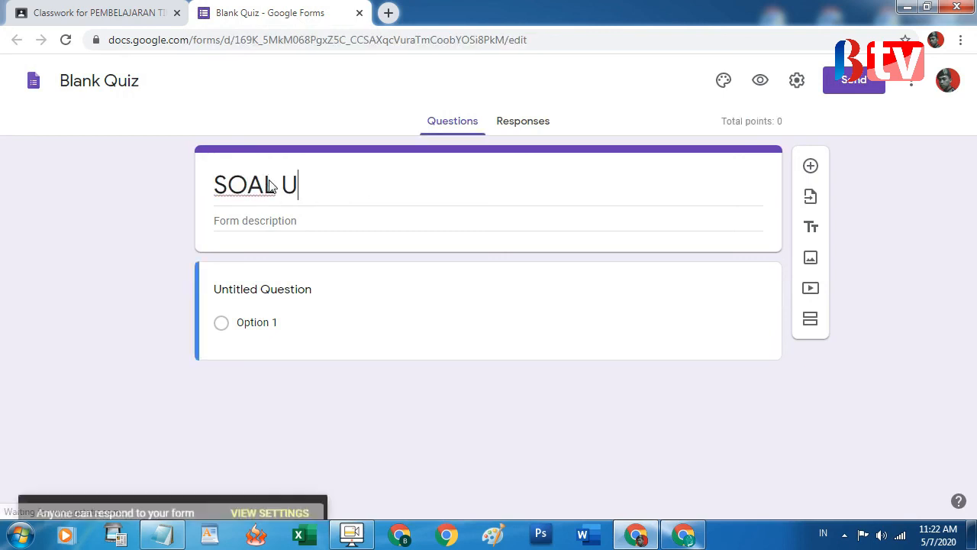
{"action": "key", "text": "ctrl+z"}
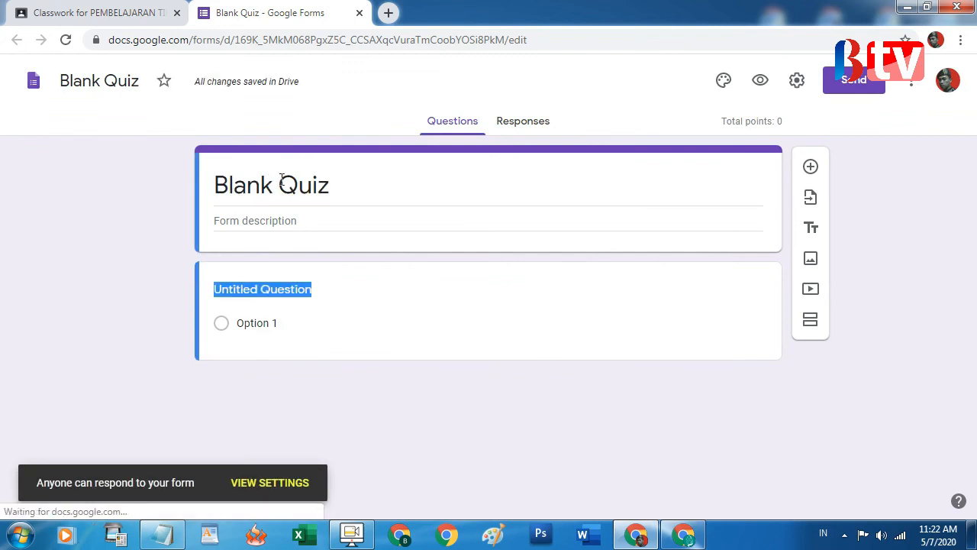
{"action": "left_click", "coordinate": [339, 180]}
{"action": "type", "text": "SOAL "}
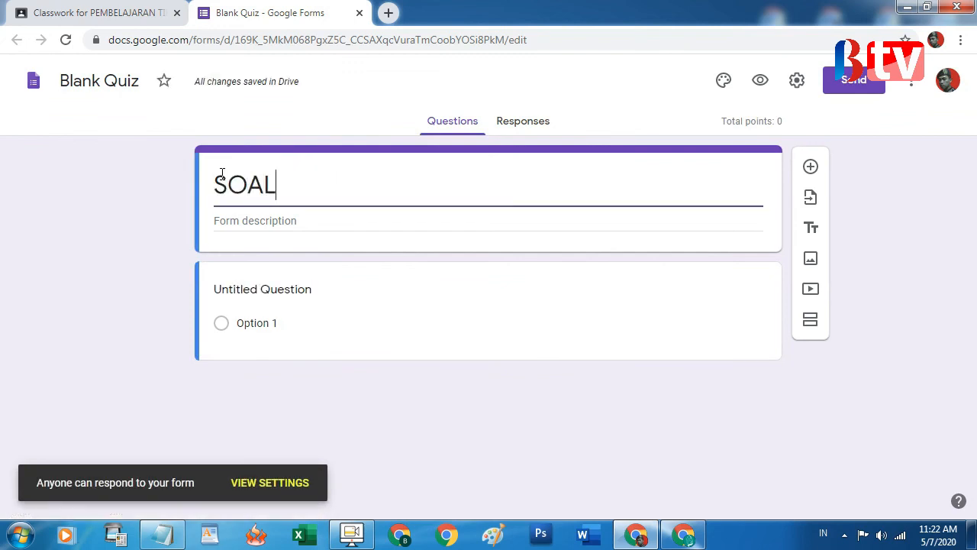
{"action": "type", "text": "UAS TI"}
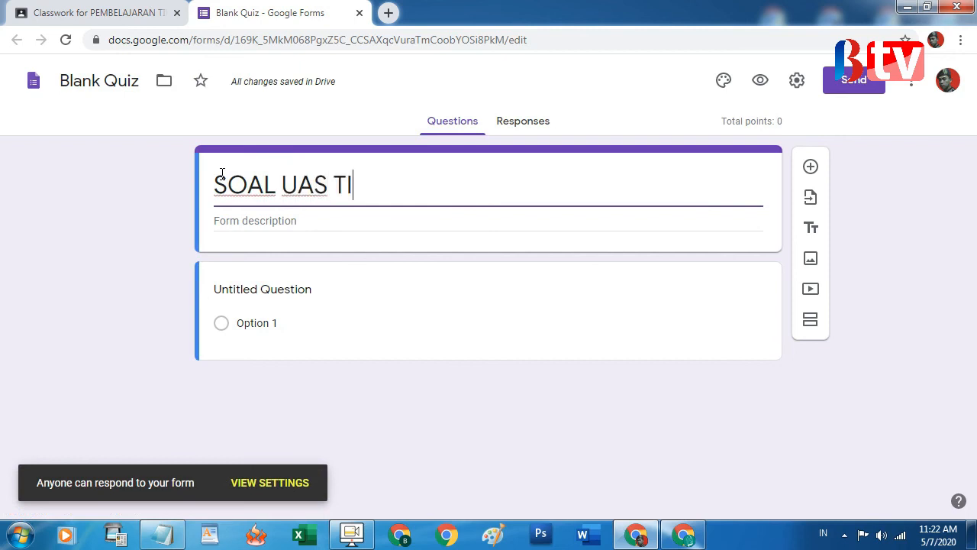
{"action": "type", "text": "K"}
Check the first question's type list without changes, then close the form and return to the assignment
{"action": "left_click", "coordinate": [264, 292]}
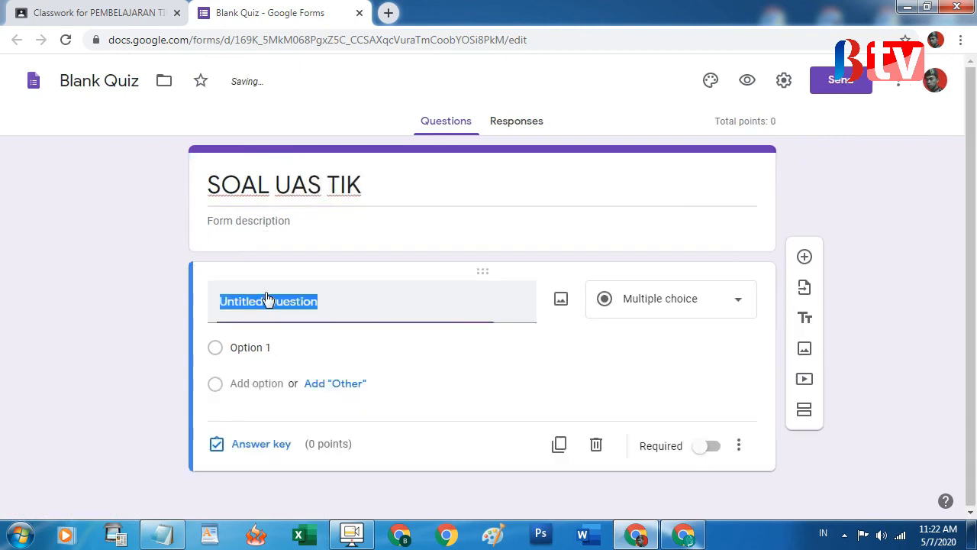
{"action": "left_click", "coordinate": [672, 299]}
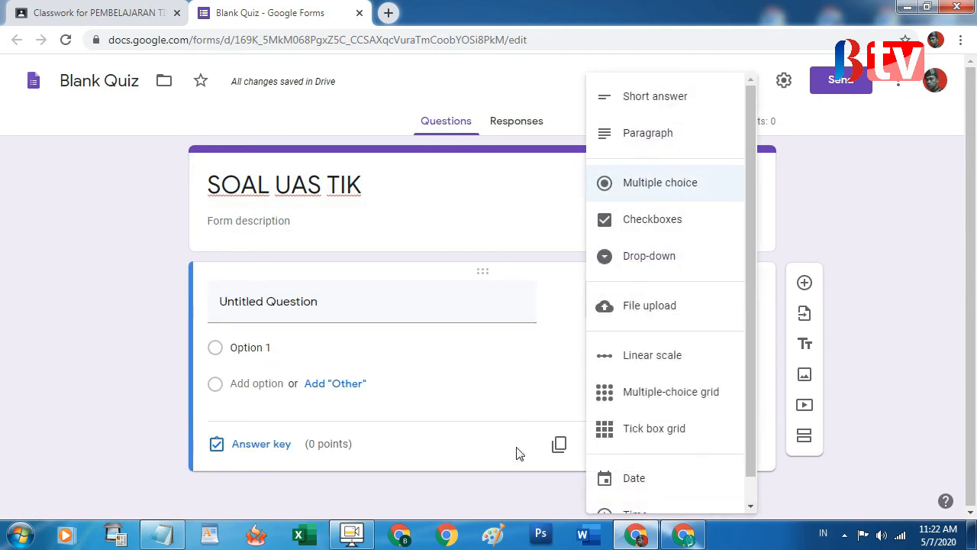
{"action": "left_click", "coordinate": [114, 336]}
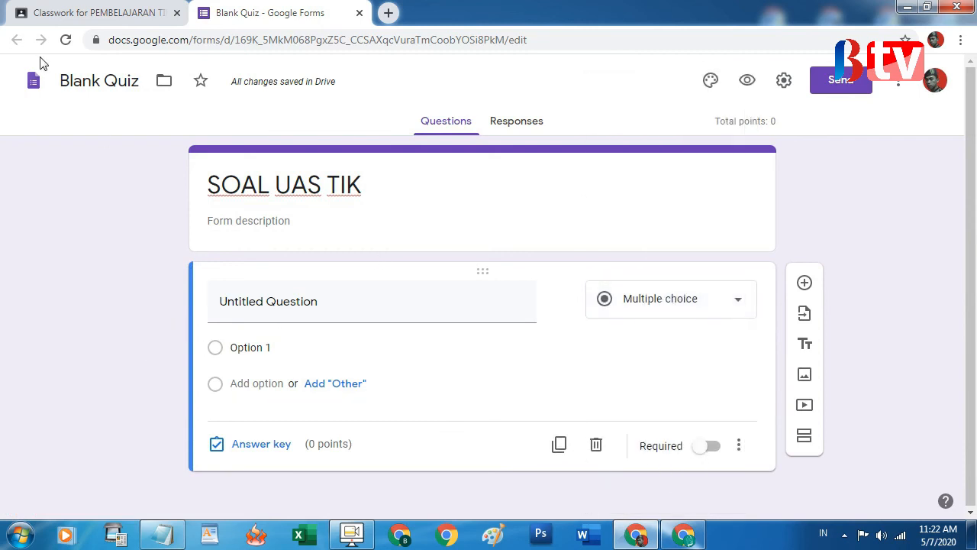
{"action": "left_click", "coordinate": [359, 13]}
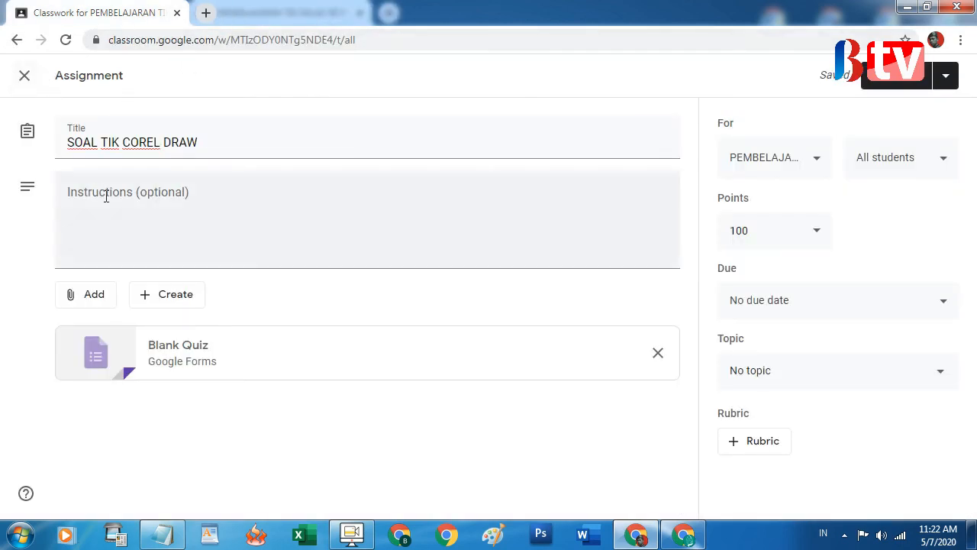
Return to the Classwork list, then bring forward the student's window showing the PEMBELAJARAN TIK Stream
{"action": "left_click", "coordinate": [17, 42]}
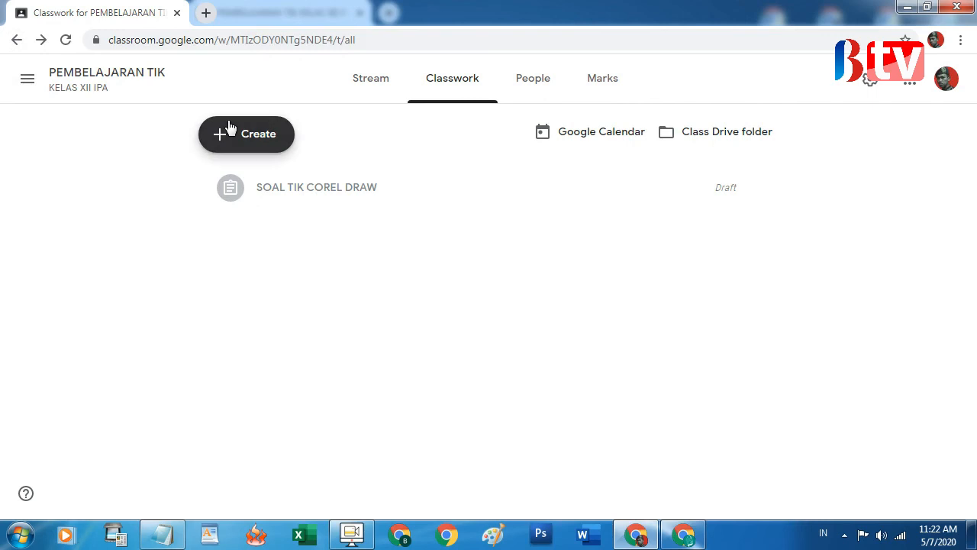
{"action": "left_click", "coordinate": [174, 539]}
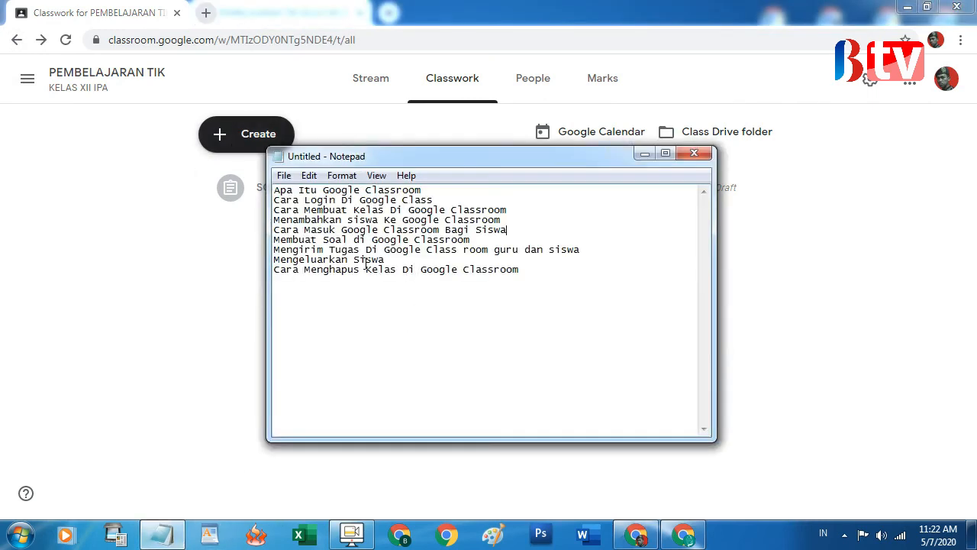
{"action": "left_click", "coordinate": [789, 339]}
{"action": "left_click", "coordinate": [684, 536]}
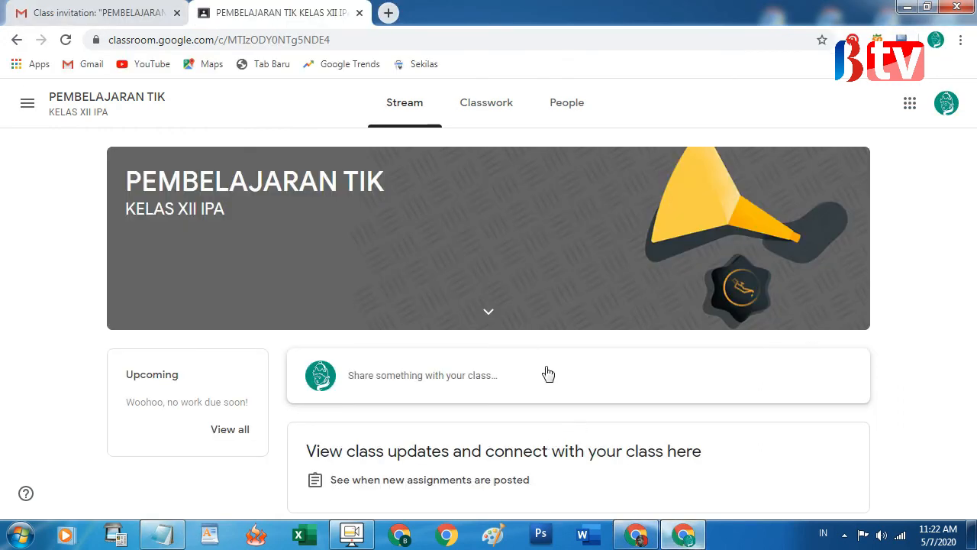
View the student's Classwork and Stream pages, then start a class post and check its attachment options
{"action": "left_click", "coordinate": [479, 101]}
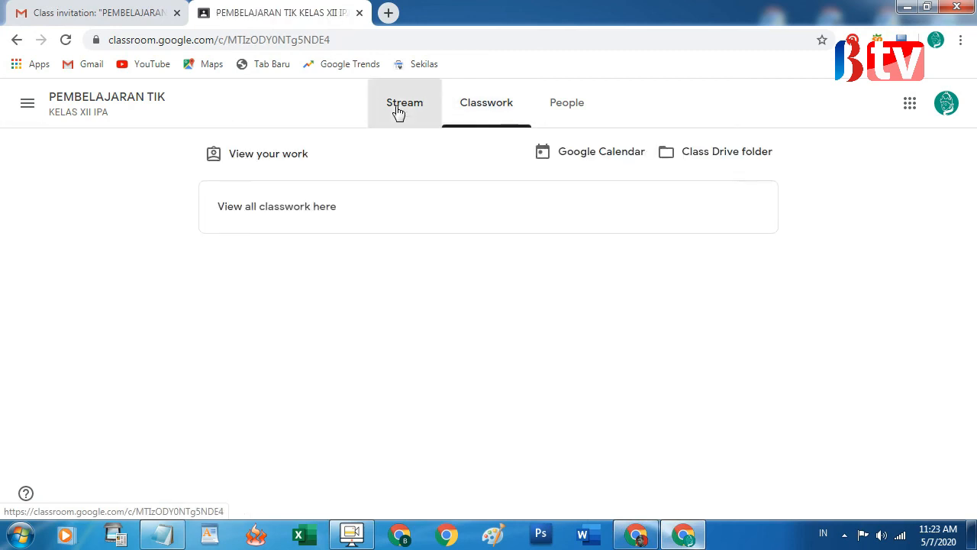
{"action": "left_click", "coordinate": [397, 111]}
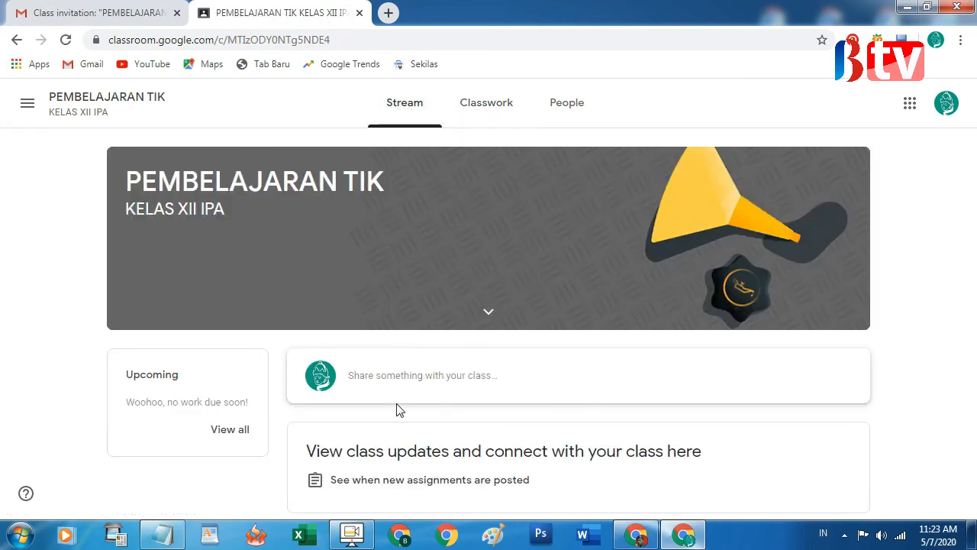
{"action": "left_click", "coordinate": [400, 380]}
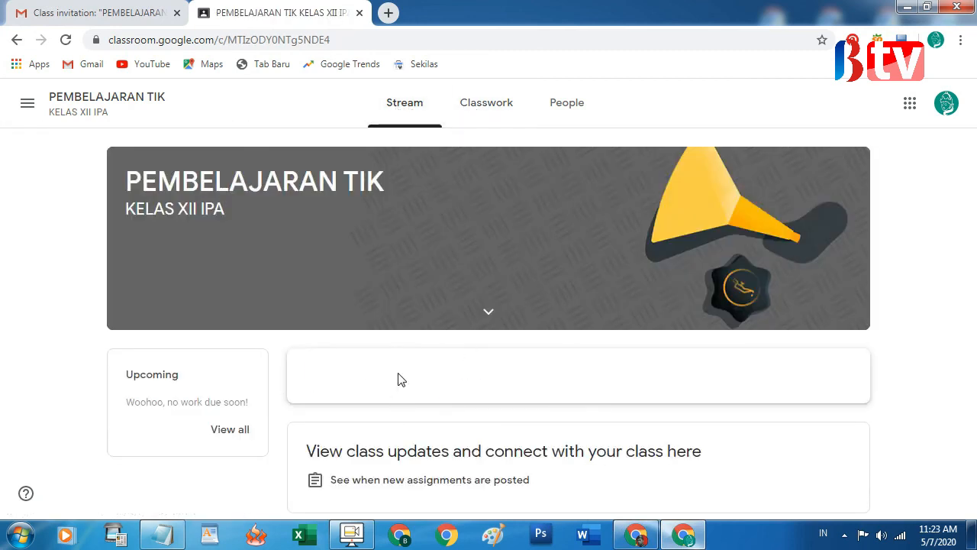
{"action": "left_click", "coordinate": [475, 382]}
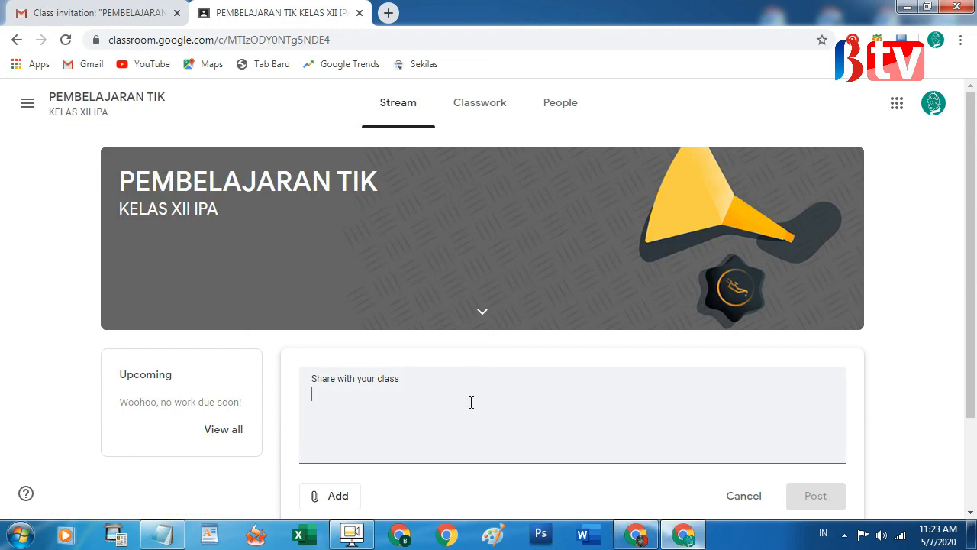
{"action": "scroll", "coordinate": [471, 402], "scroll_direction": "down", "scroll_amount": 2}
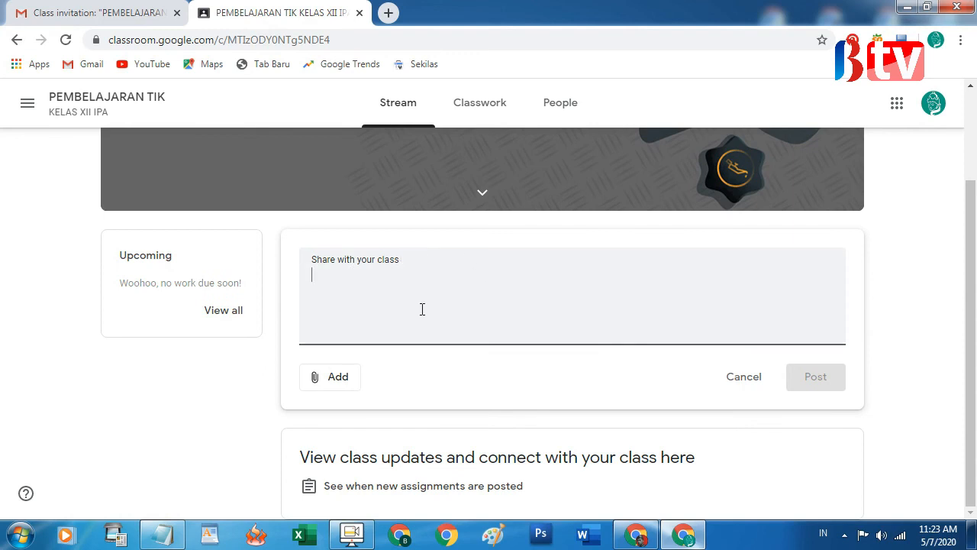
{"action": "scroll", "coordinate": [422, 308], "scroll_direction": "up", "scroll_amount": 2}
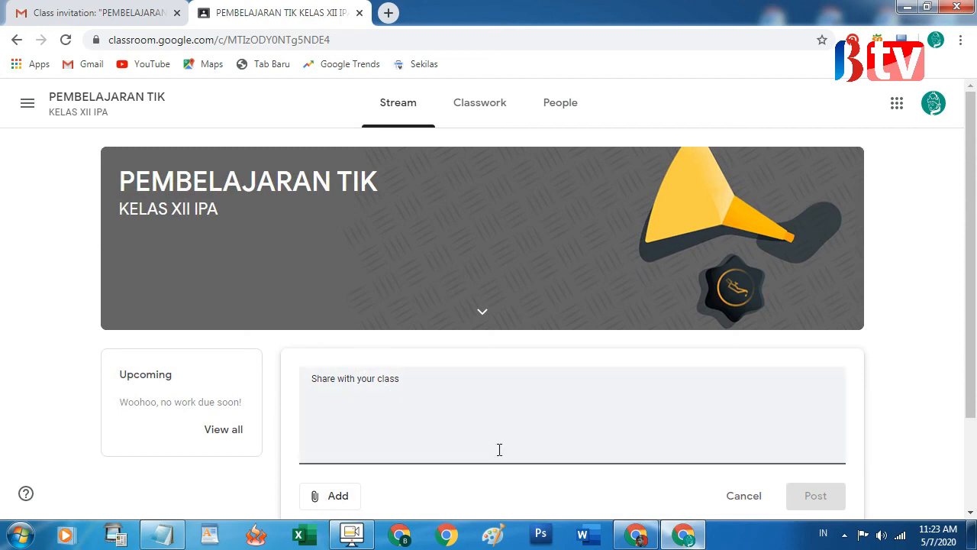
{"action": "left_click", "coordinate": [339, 496]}
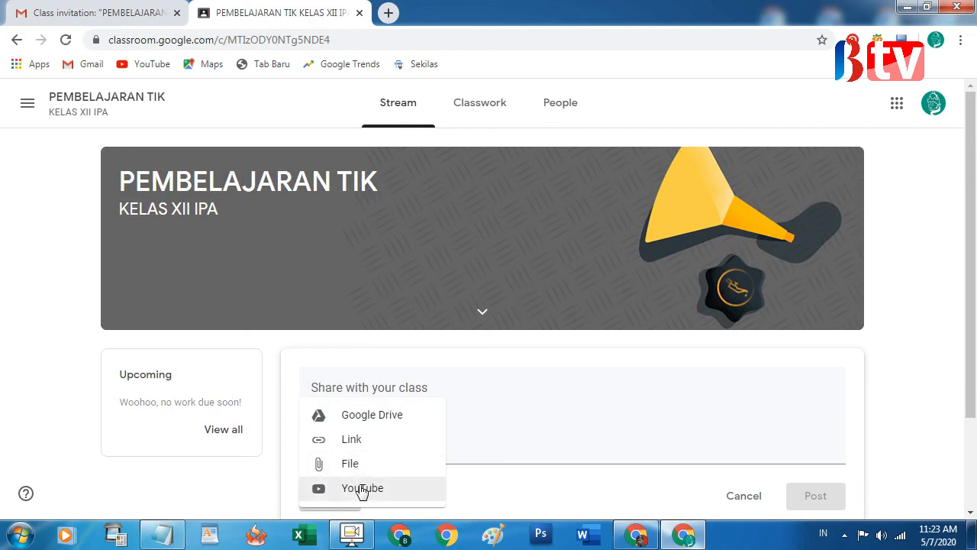
{"action": "left_click", "coordinate": [11, 338]}
{"action": "scroll", "coordinate": [407, 362], "scroll_direction": "down", "scroll_amount": 1}
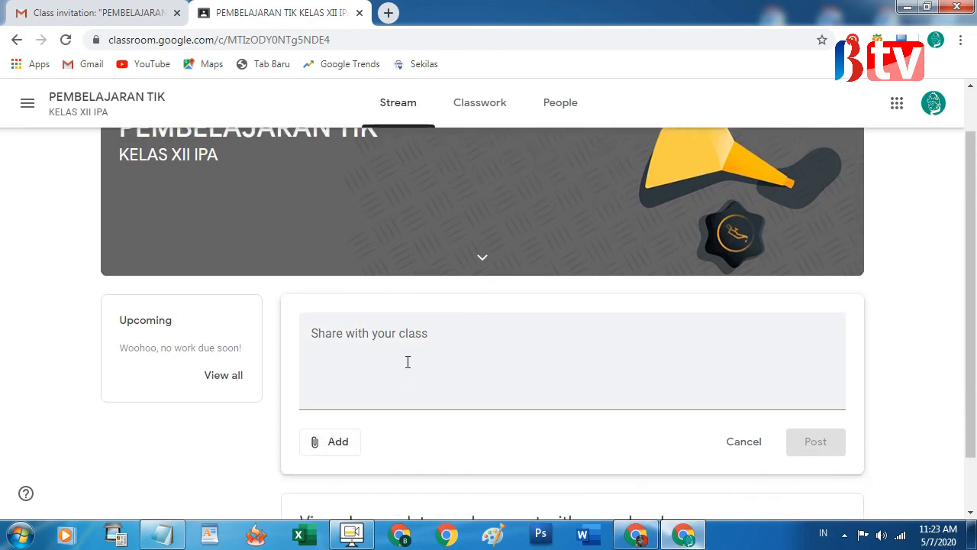
{"action": "scroll", "coordinate": [407, 362], "scroll_direction": "down", "scroll_amount": 1}
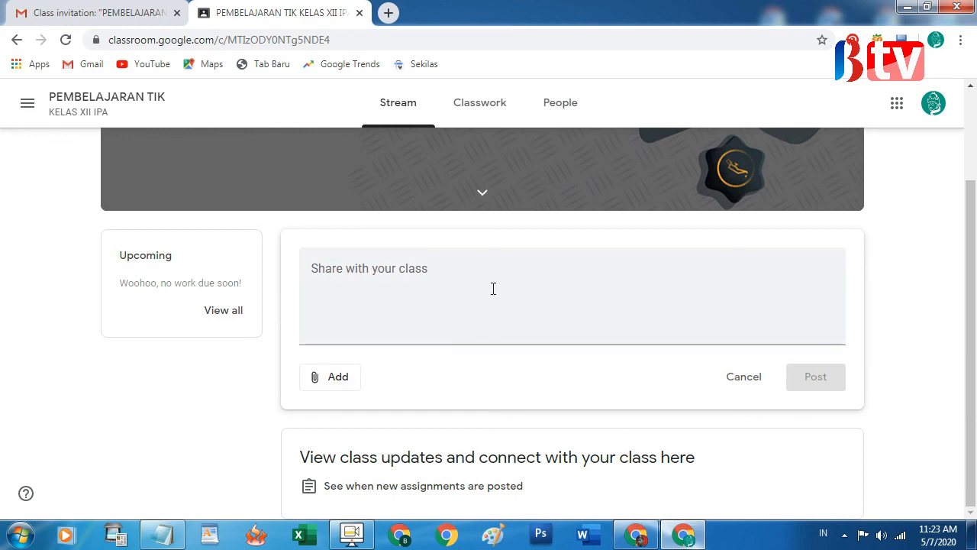
Bring Notepad's topic list forward and mark the final topic about deleting a class
{"action": "left_click", "coordinate": [175, 536]}
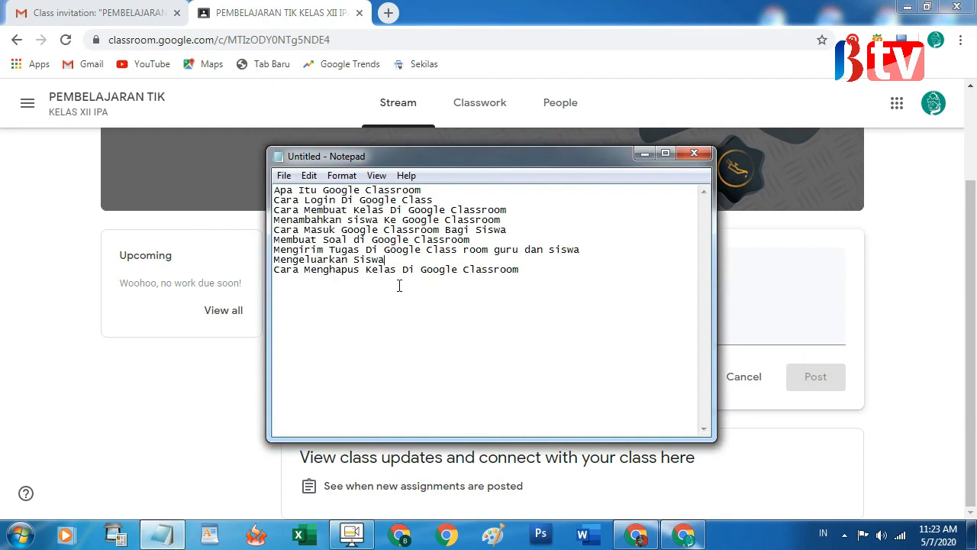
{"action": "left_click_drag", "start_coordinate": [287, 269], "coordinate": [519, 274]}
{"action": "left_click", "coordinate": [521, 283]}
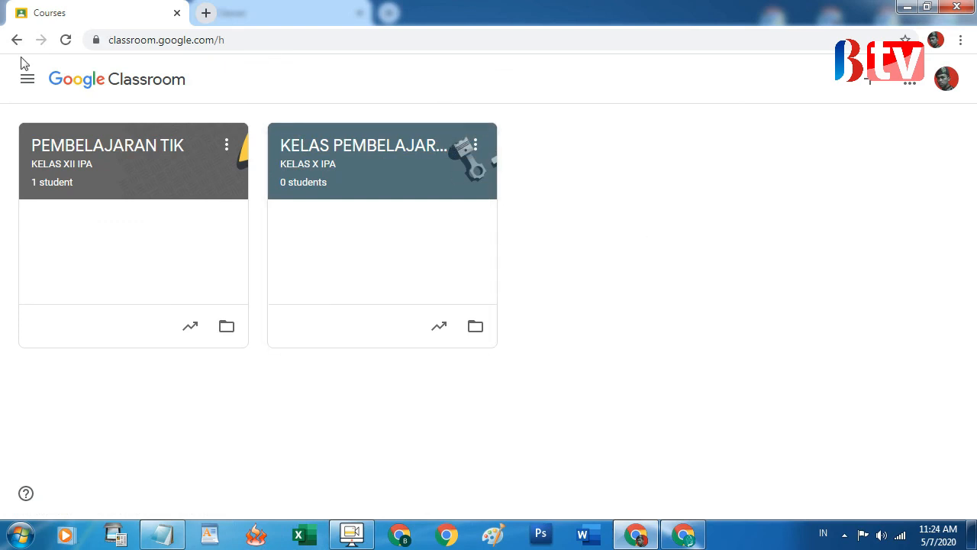
Archive the second class card, KELAS PEMBELAJARAN TIK (KELAS X IPA), from the Classes page
{"action": "left_click", "coordinate": [28, 80]}
{"action": "left_click", "coordinate": [89, 92]}
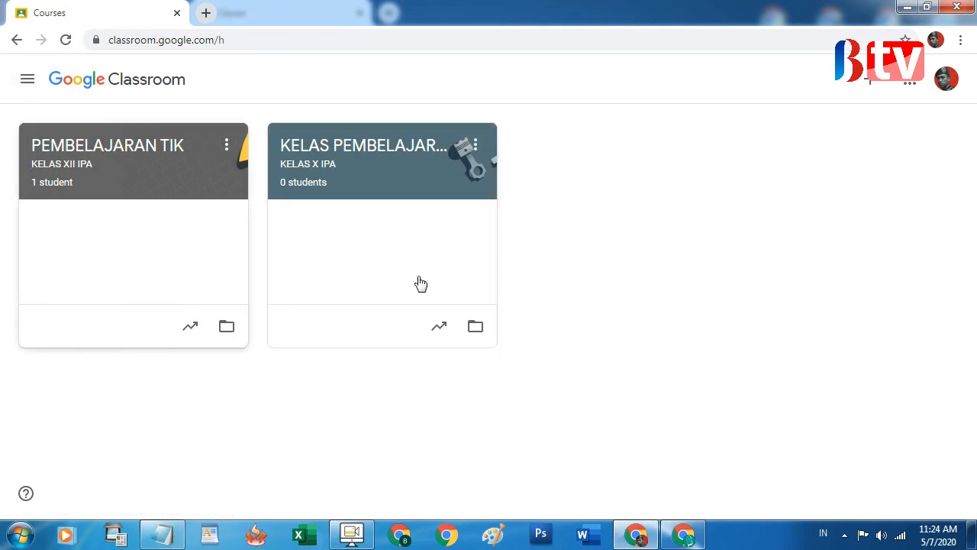
{"action": "left_click", "coordinate": [476, 148]}
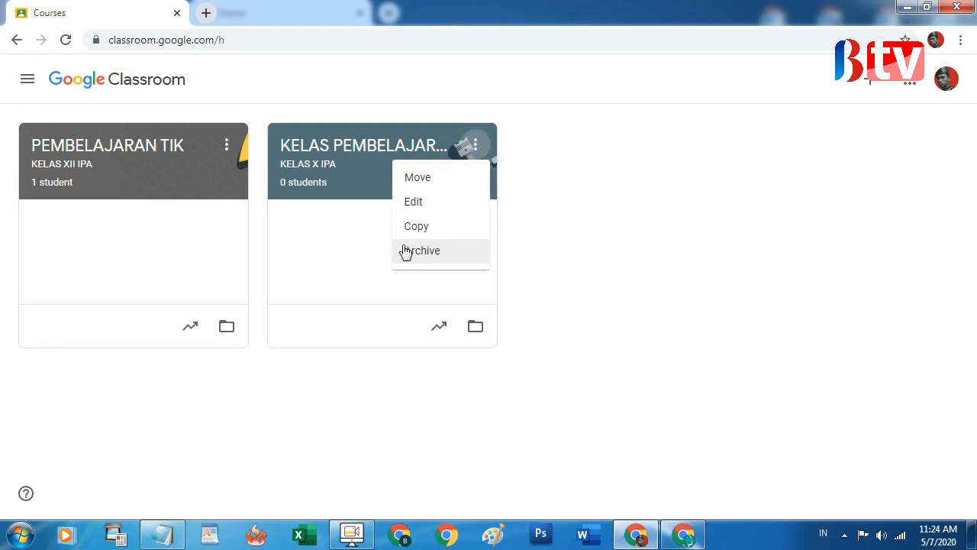
{"action": "left_click", "coordinate": [475, 147]}
{"action": "left_click", "coordinate": [476, 148]}
{"action": "left_click", "coordinate": [449, 253]}
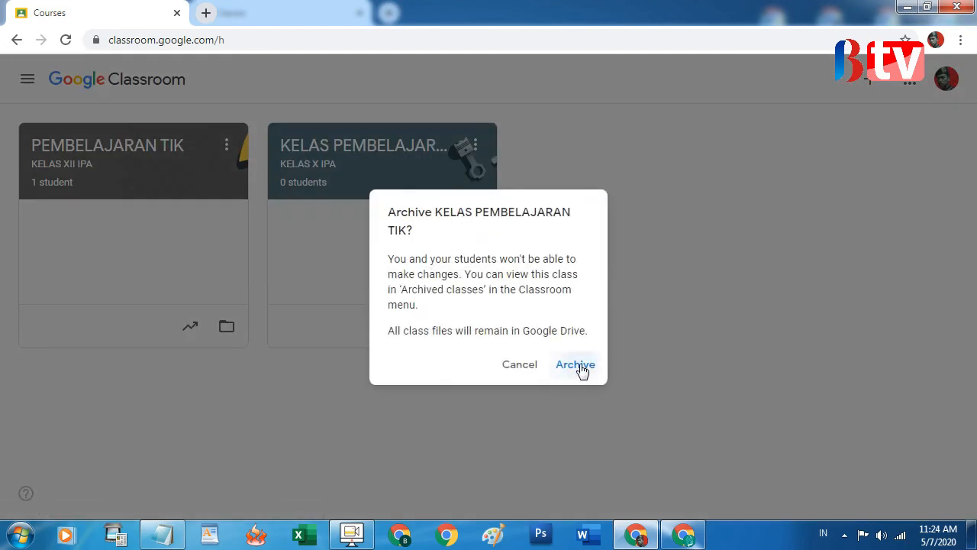
{"action": "left_click", "coordinate": [580, 368]}
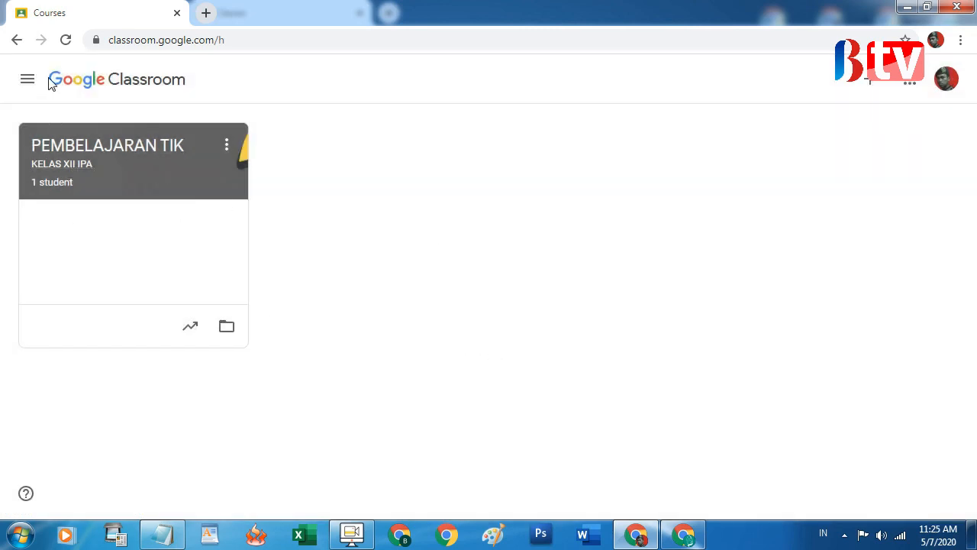
Delete KELAS PEMBELAJARAN TIK from the Archived classes page
{"action": "left_click", "coordinate": [30, 80]}
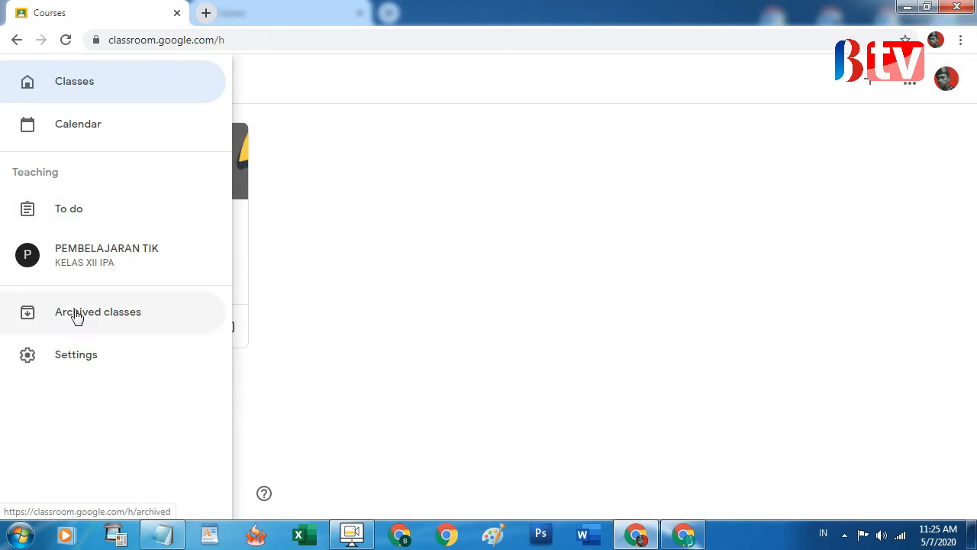
{"action": "left_click", "coordinate": [113, 319]}
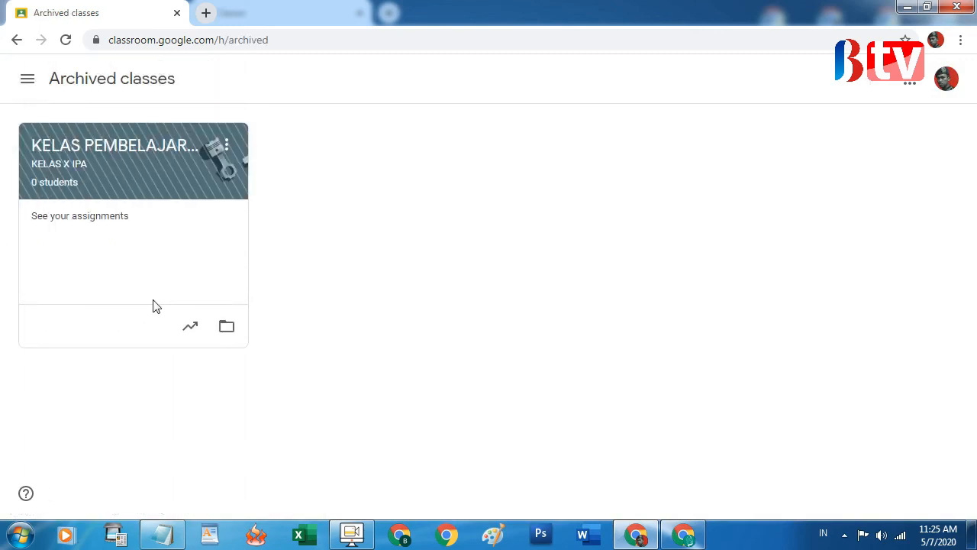
{"action": "left_click", "coordinate": [229, 146]}
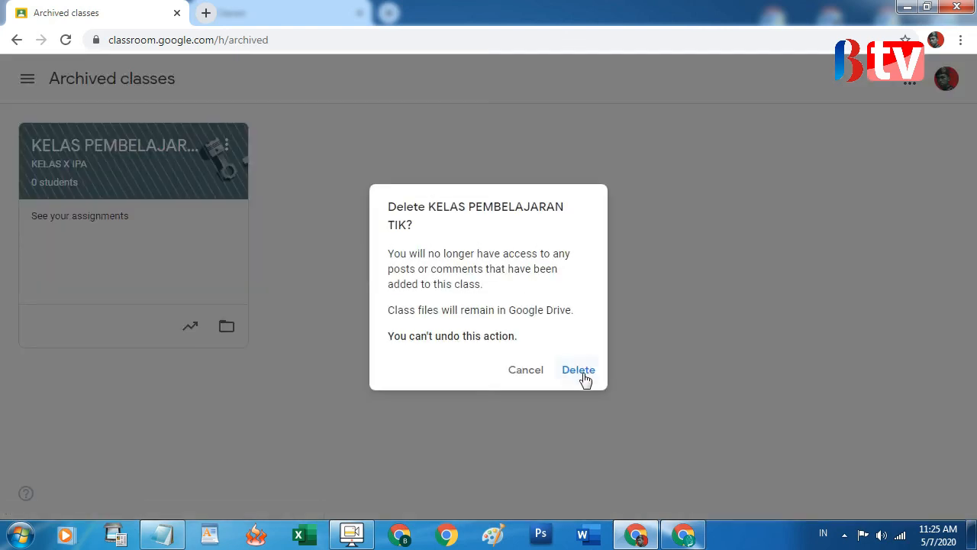
{"action": "left_click", "coordinate": [579, 371]}
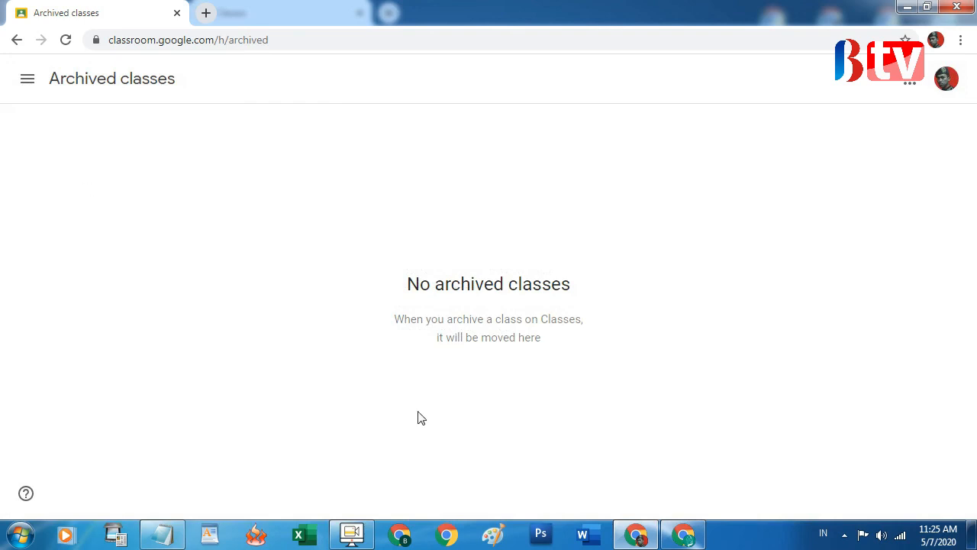
Bring Notepad's nine-topic list forward and close the Canon IJ Scan Utility window
{"action": "left_click", "coordinate": [162, 538]}
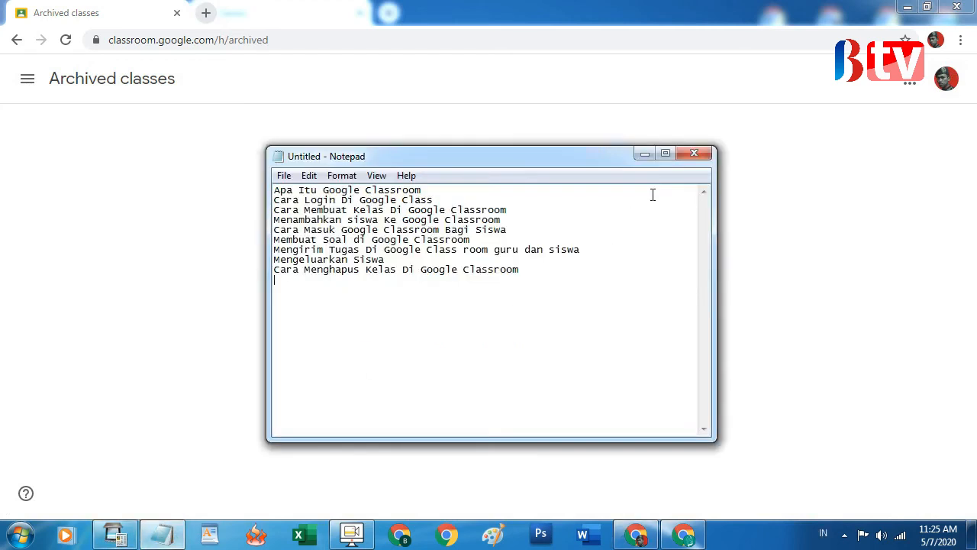
{"action": "right_click", "coordinate": [114, 534]}
{"action": "left_click", "coordinate": [103, 502]}
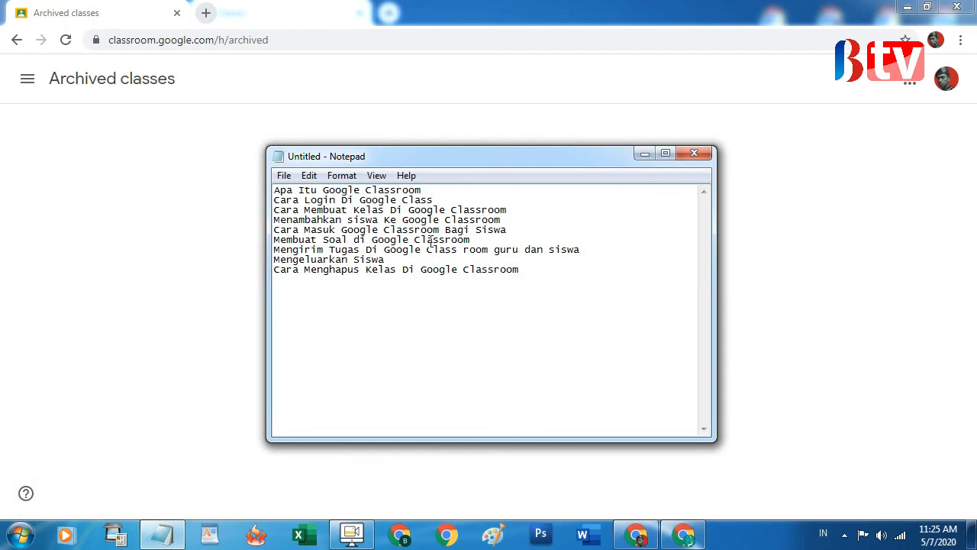
{"action": "left_click", "coordinate": [351, 536]}
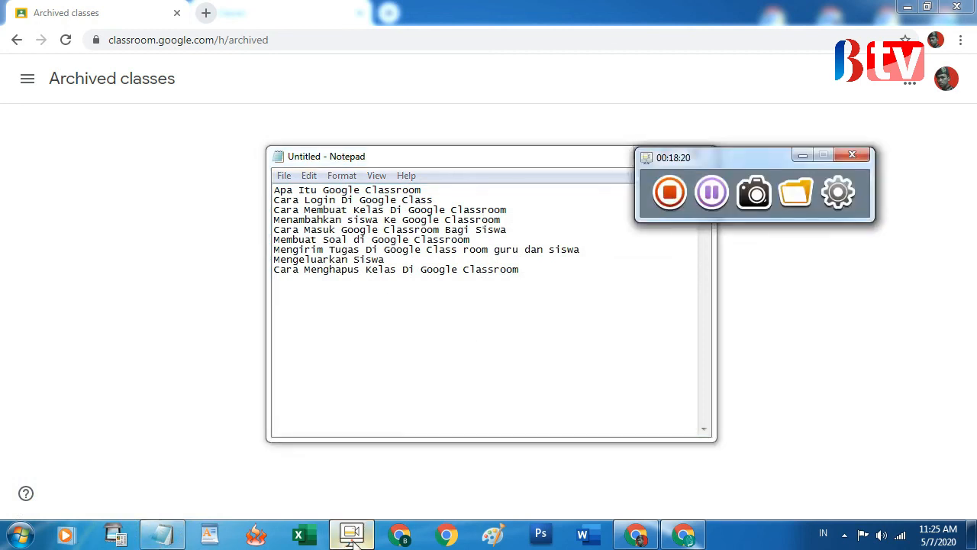